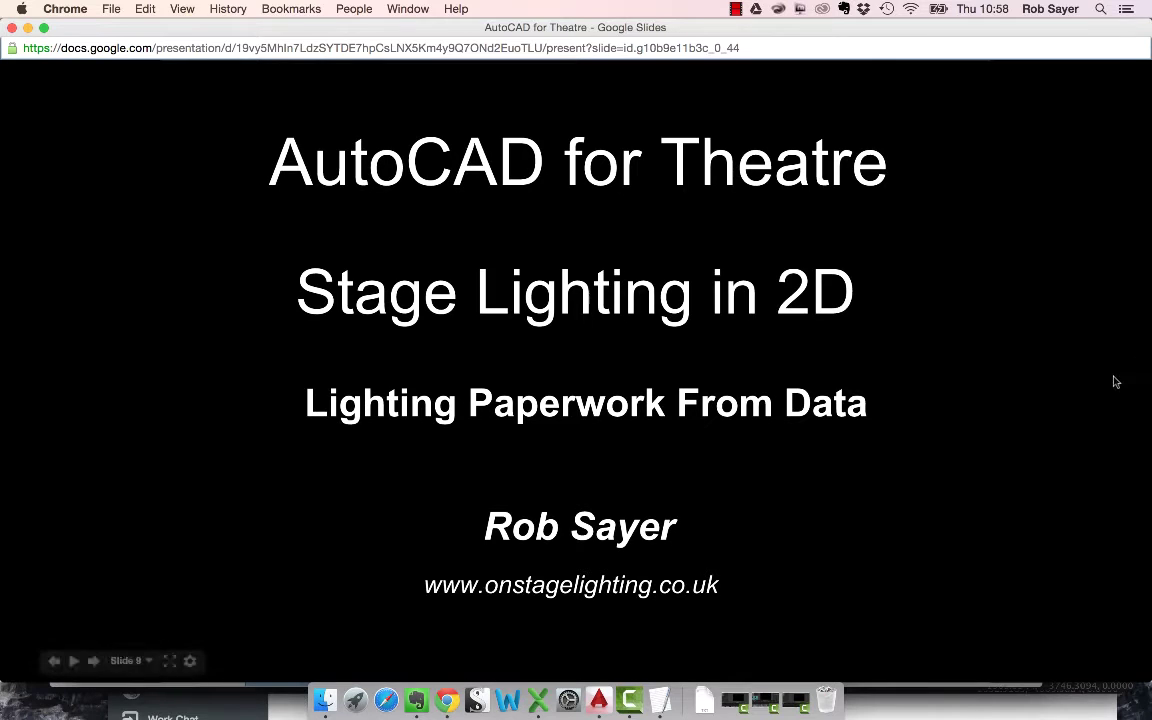
# Switch from the Google Slides title slide to the MyLightingDATA.txt lighting spreadsheet in Excel
pyautogui.click(537, 680)
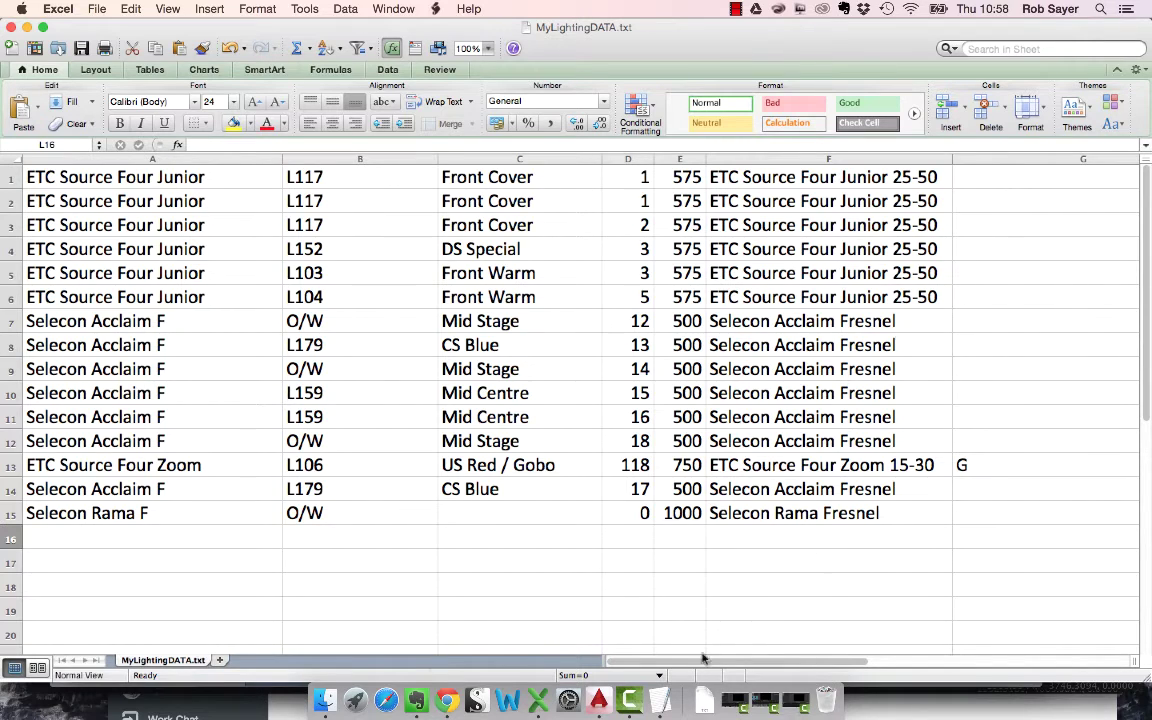
# Scroll the lighting sheet right to reveal the position column H (LX1, LX2, LX4)
pyautogui.moveTo(717, 666); pyautogui.dragTo(767, 665)
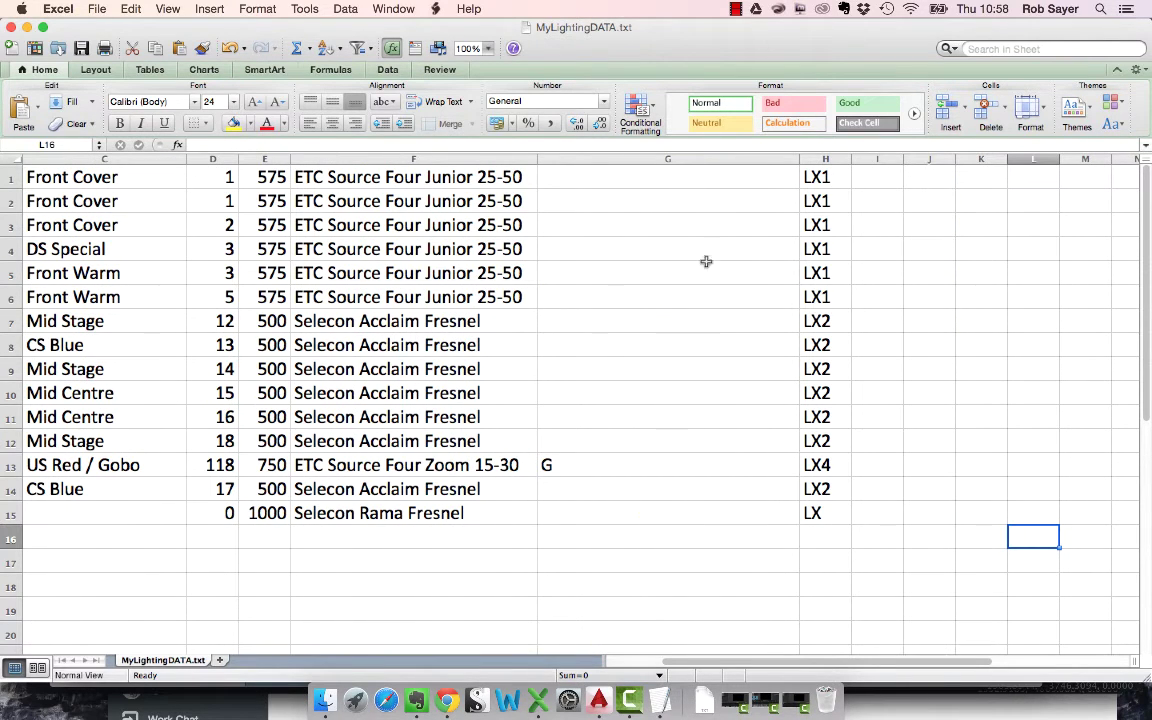
# Switch to the LXDataExample.xlsx workbook and view its 38-fixture Channel Schedule sheet
pyautogui.click(382, 9)
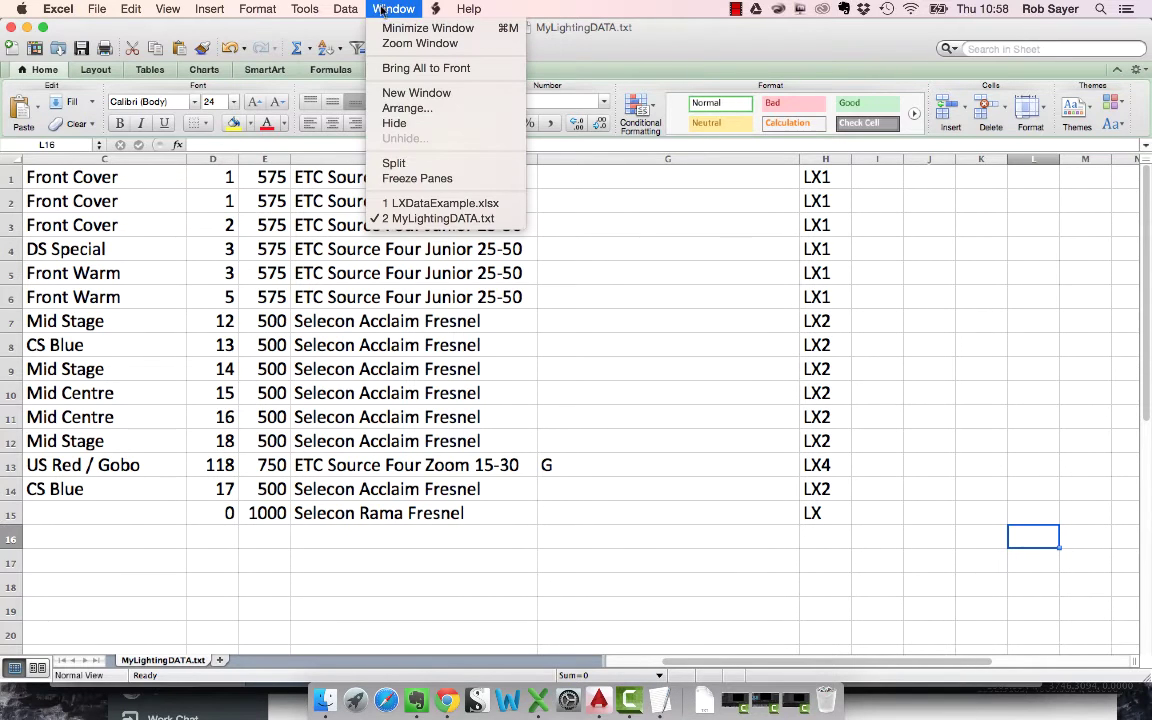
pyautogui.click(390, 203)
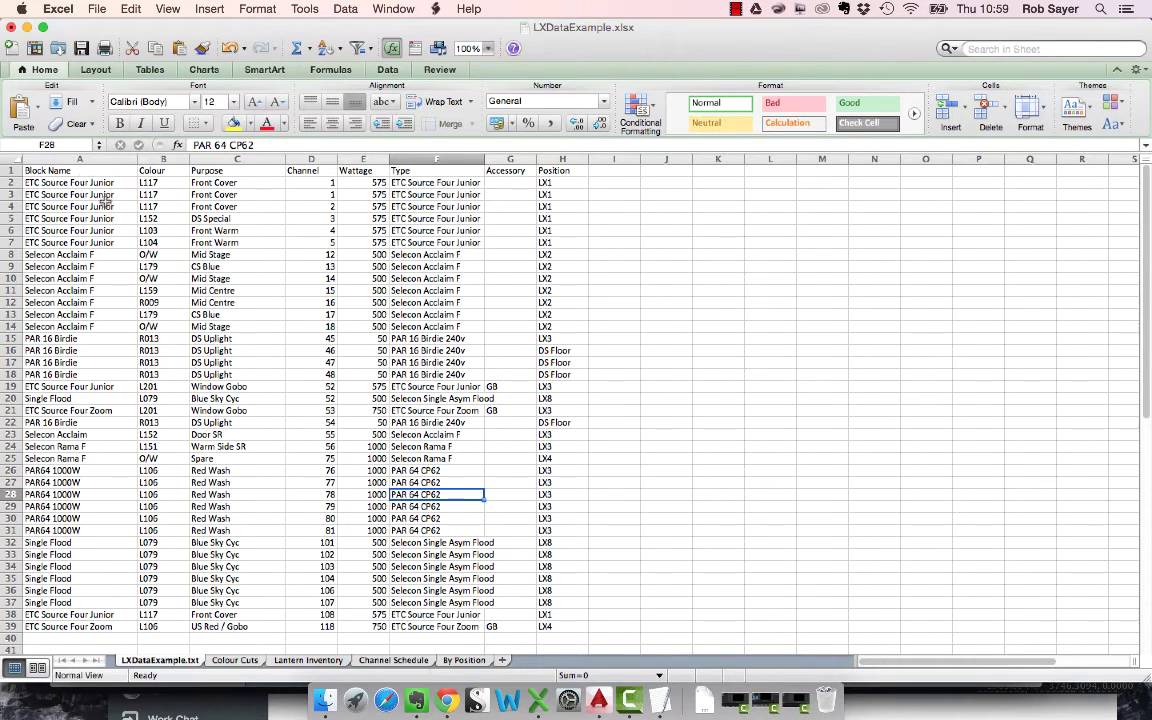
pyautogui.click(10, 170)
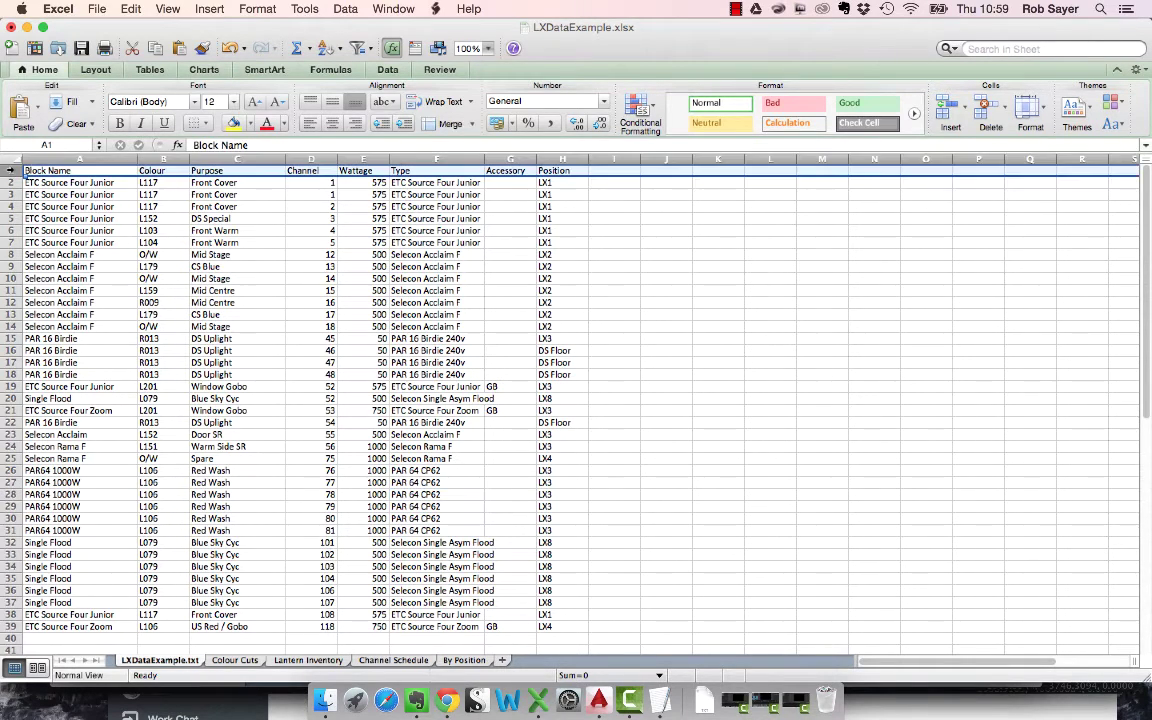
pyautogui.click(119, 122)
pyautogui.click(104, 218)
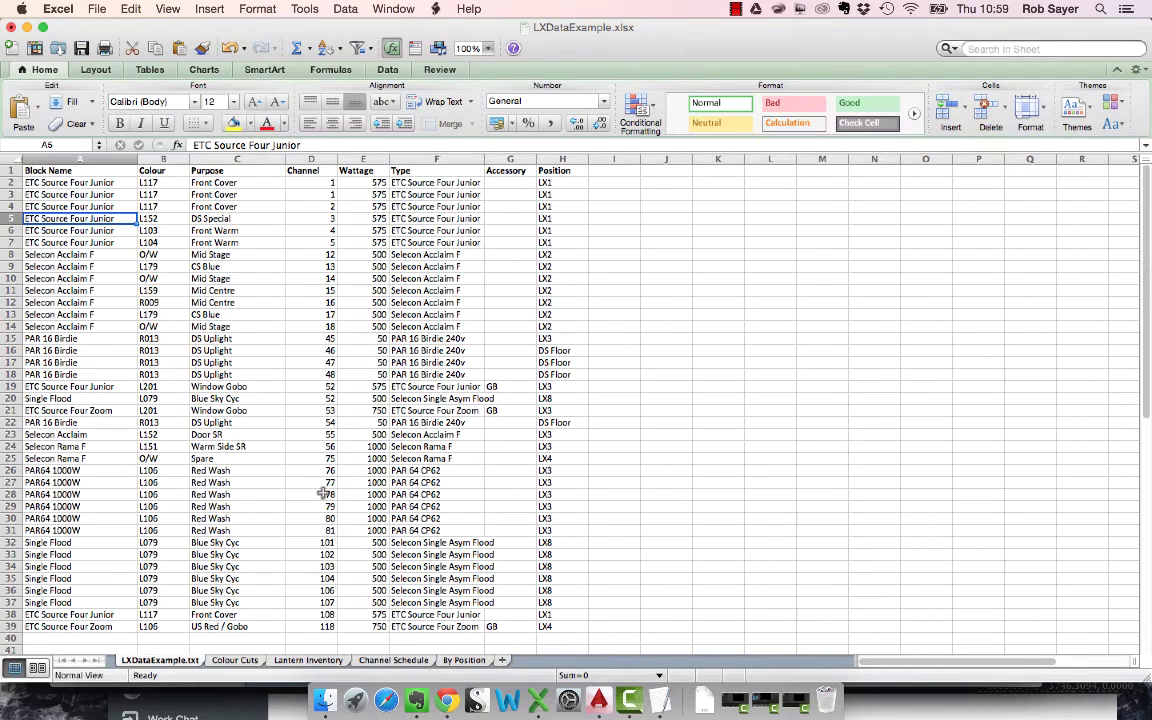
pyautogui.click(393, 660)
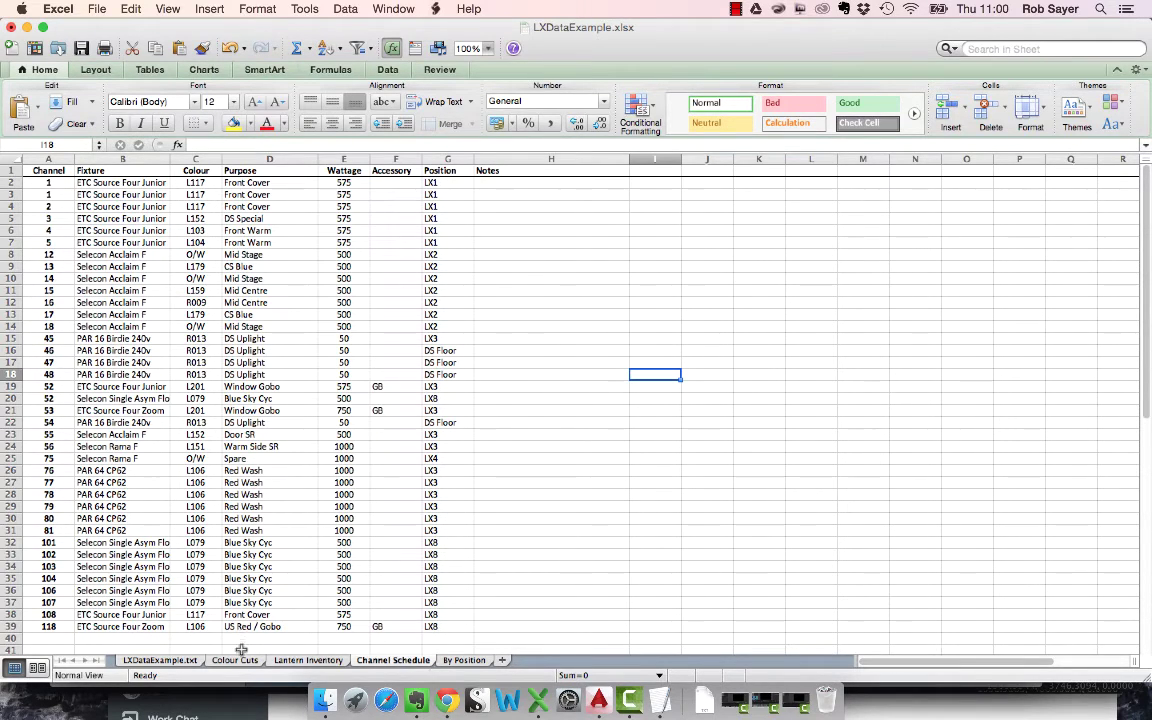
# Look over the Lantern Inventory and Colour Cuts sheets, then return to the LXDataExample.txt sheet
pyautogui.click(307, 660)
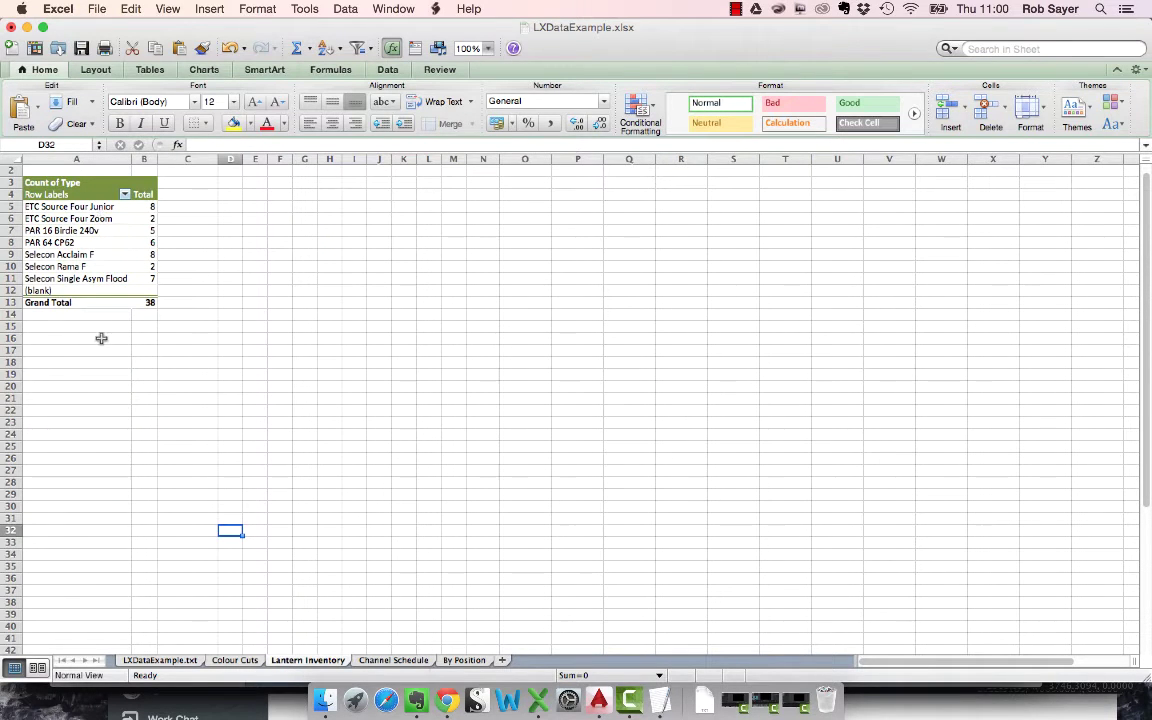
pyautogui.click(235, 660)
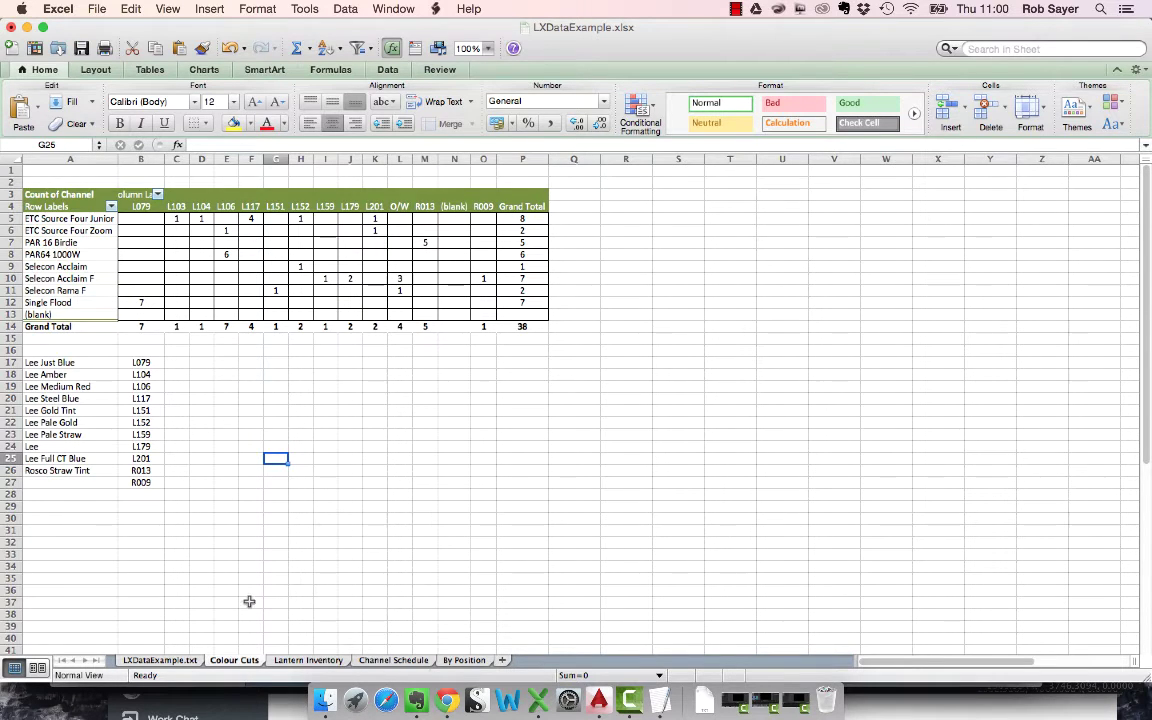
pyautogui.click(156, 660)
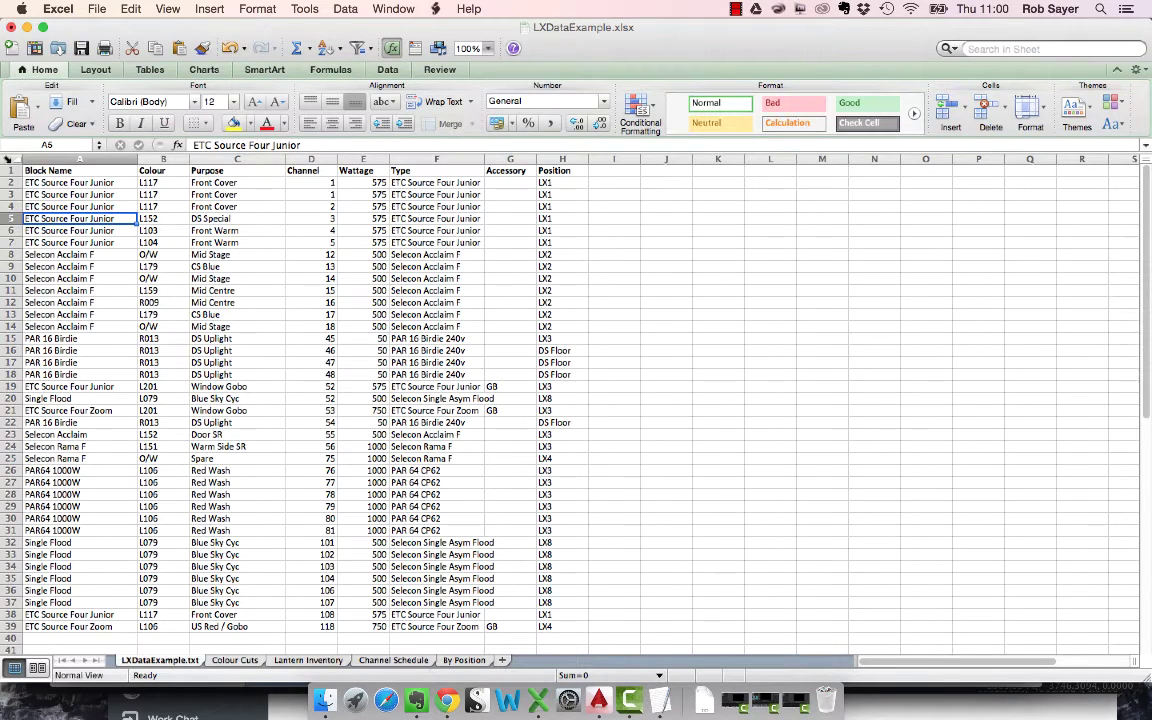
# Select lantern data rows 2 through 39 and show the PivotTable creation options on the Data tab
pyautogui.click(13, 182)
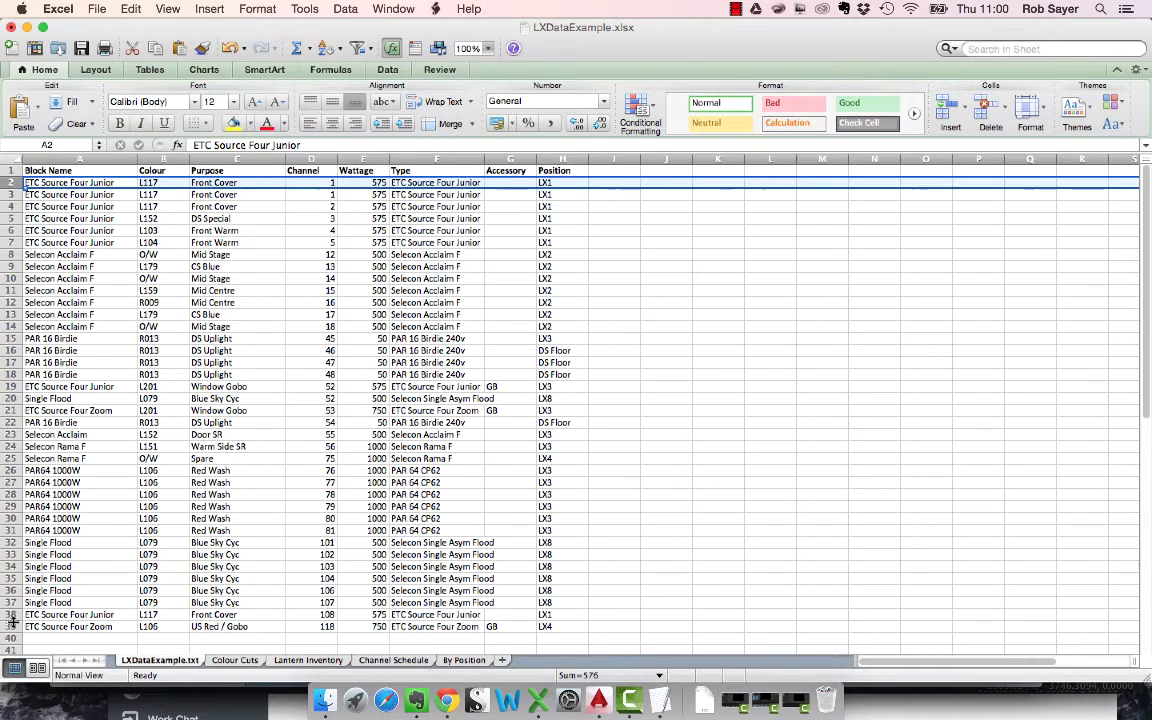
pyautogui.press('super+shift+Down')
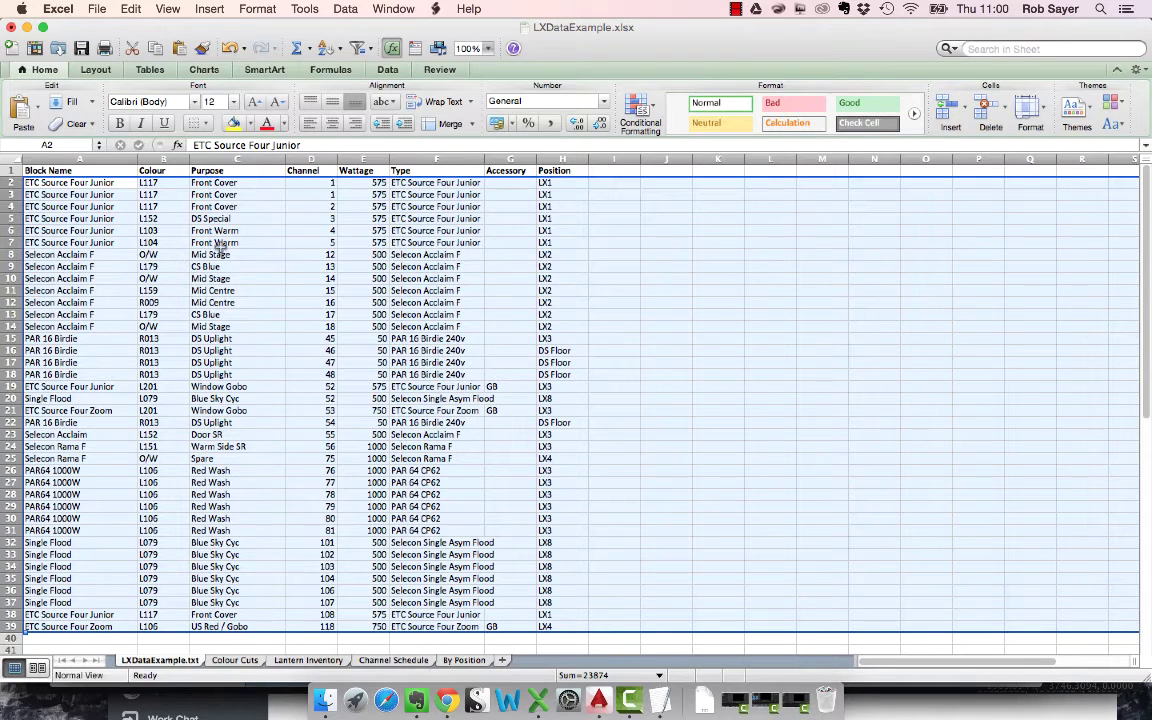
pyautogui.click(388, 70)
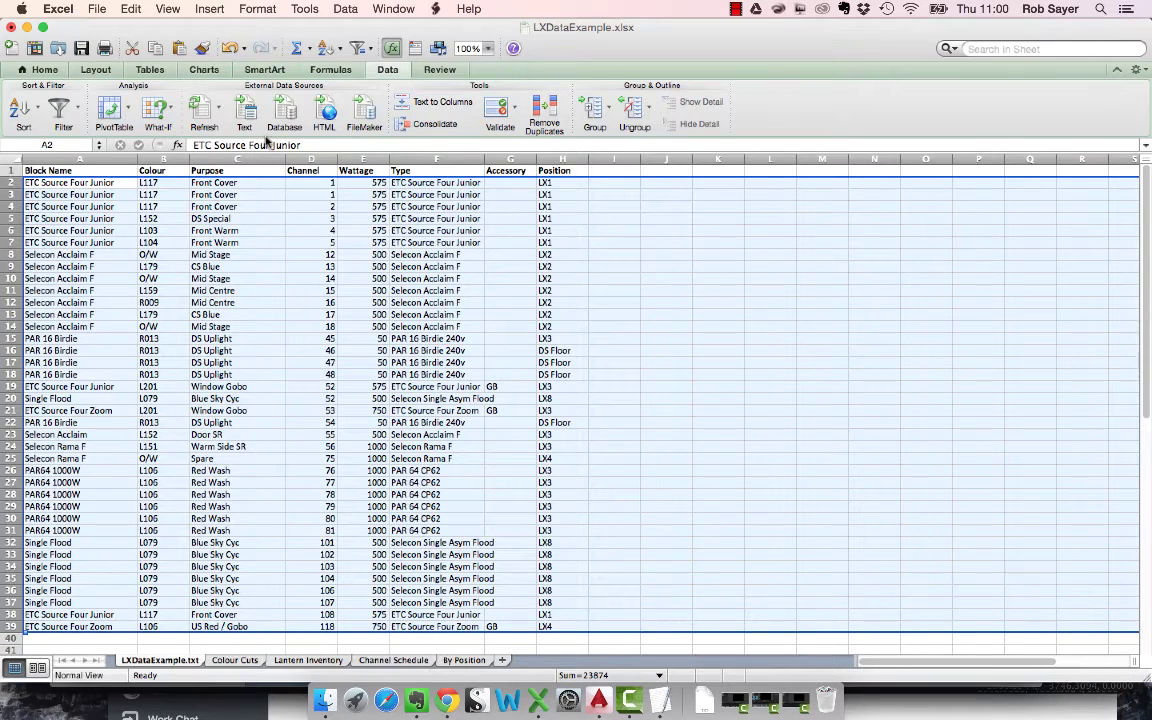
pyautogui.click(344, 9)
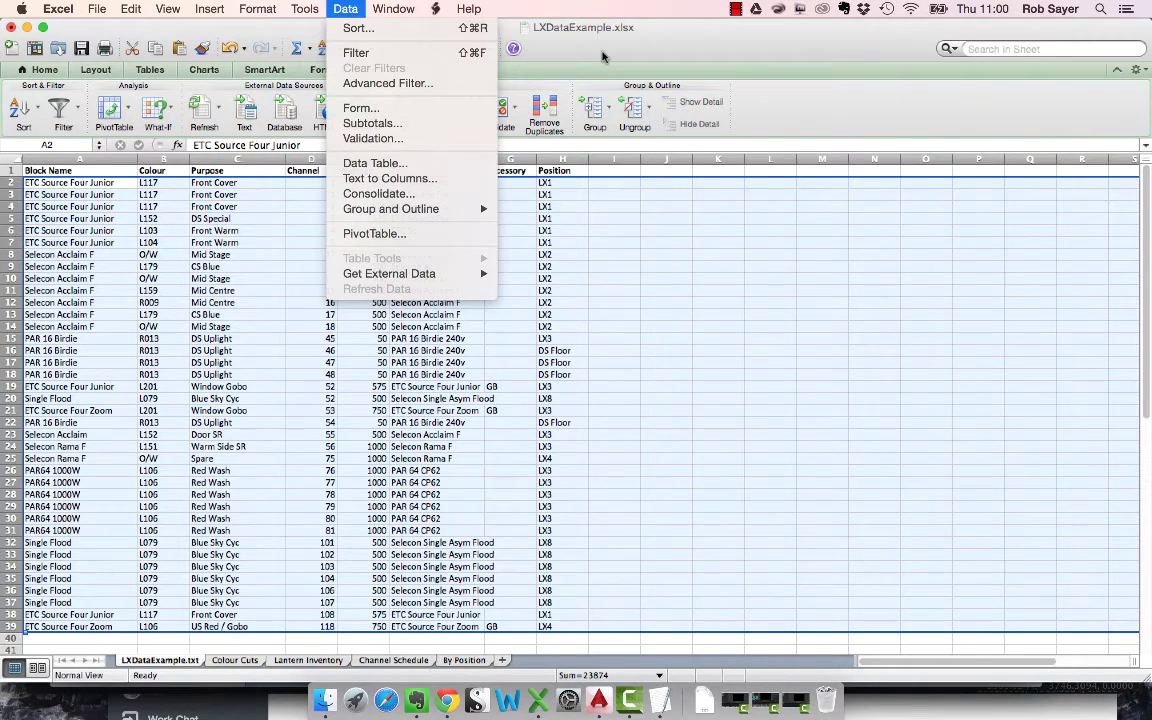
pyautogui.click(344, 9)
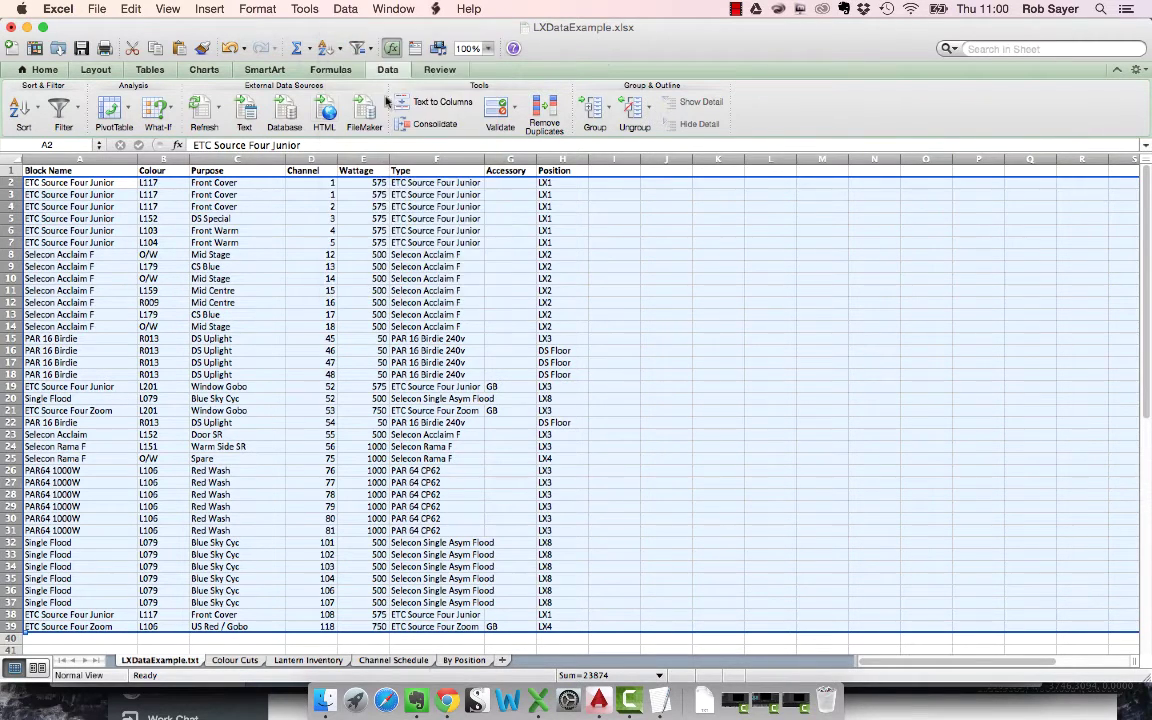
pyautogui.click(128, 108)
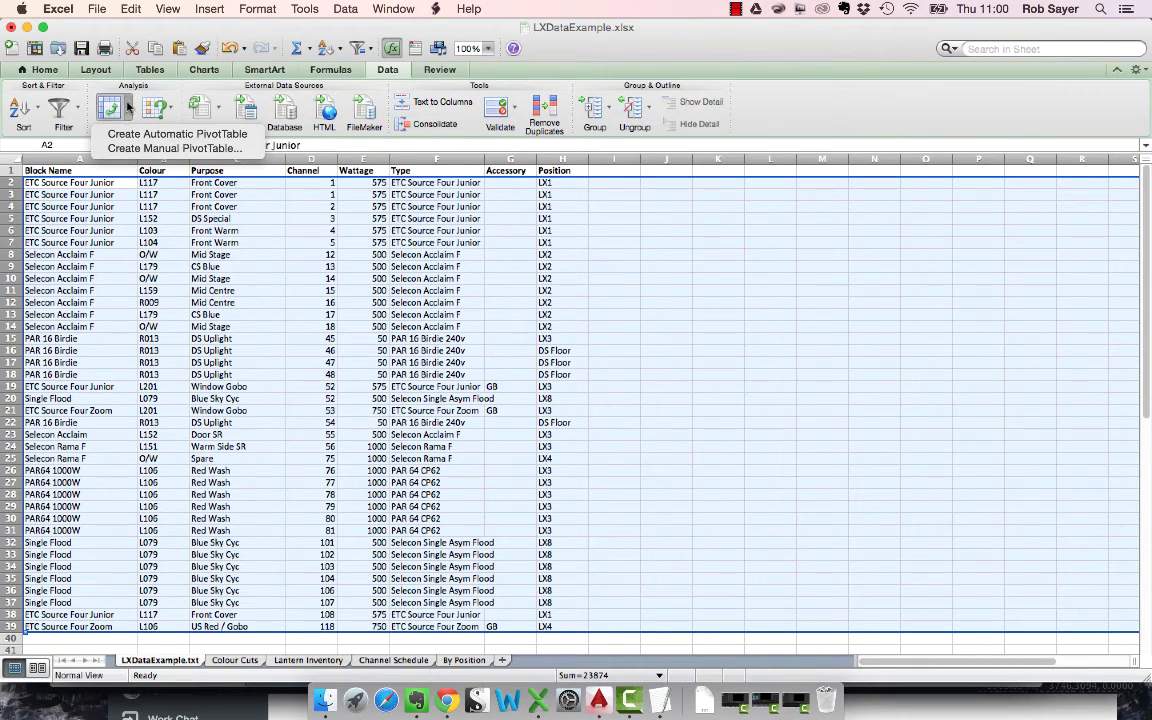
# Create a manual PivotTable from $A$1:$H$39 on a new worksheet, Sheet1
pyautogui.click(160, 149)
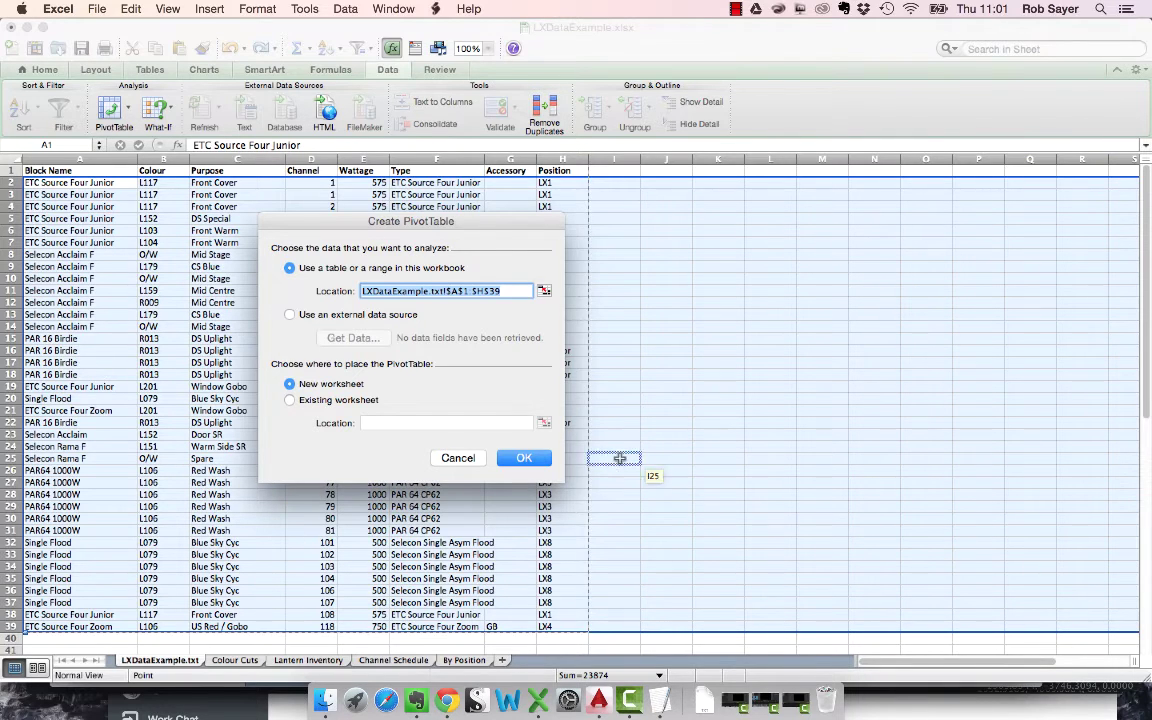
pyautogui.click(521, 458)
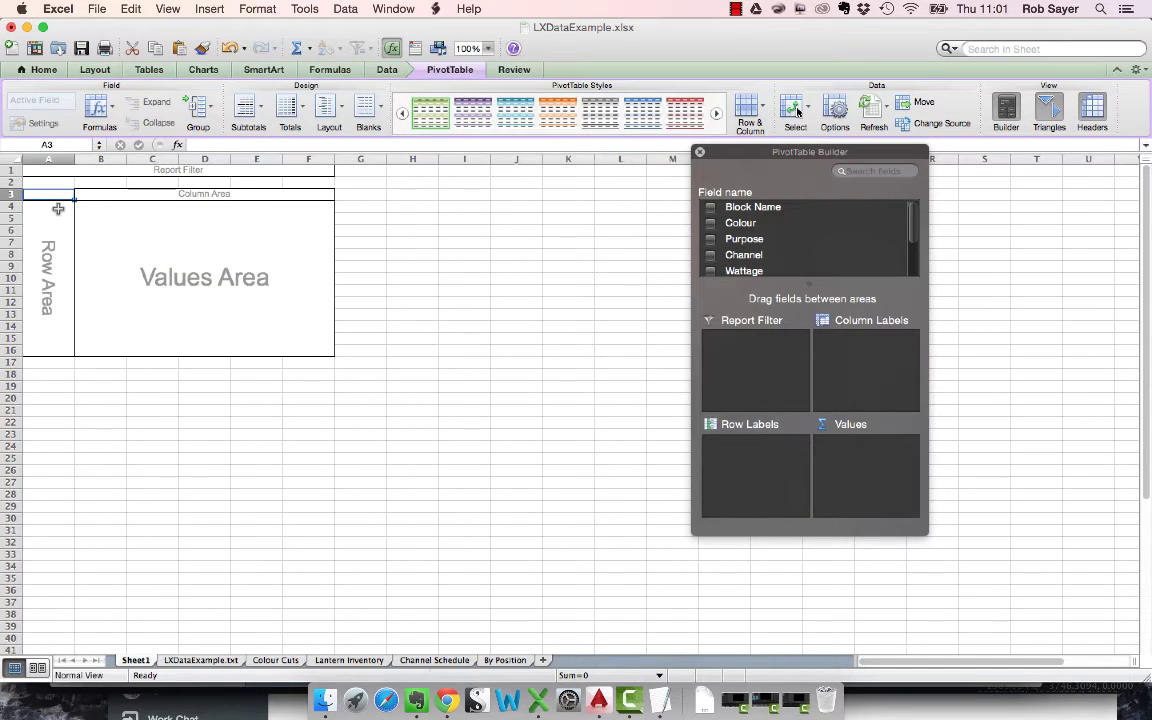
# Add Colour to the rows, count Type, and nest Type under Colour in Row Labels
pyautogui.moveTo(790, 155); pyautogui.dragTo(490, 165)
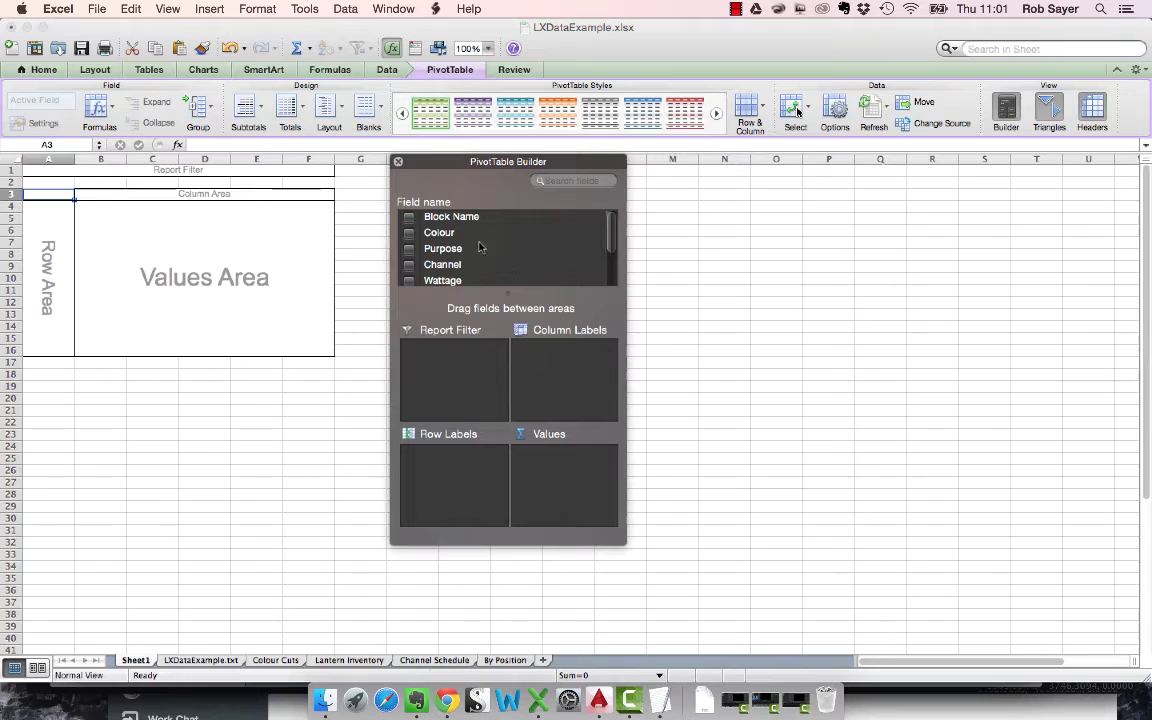
pyautogui.click(409, 233)
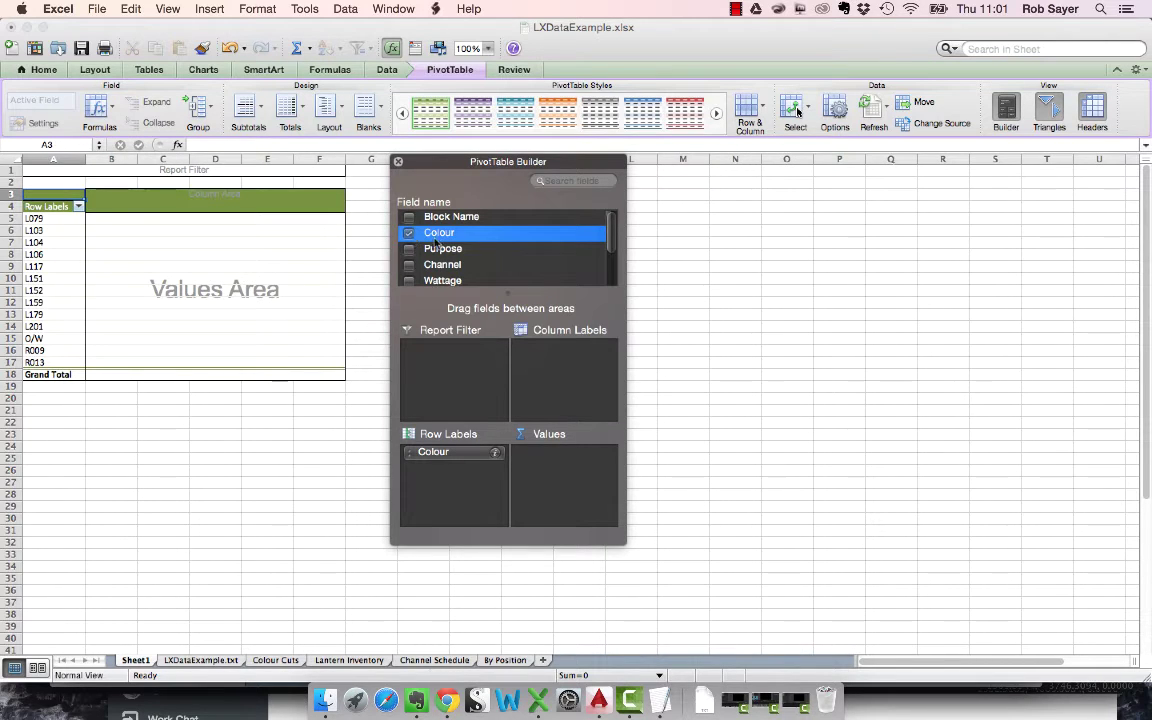
pyautogui.scroll(-3, 594, 248)
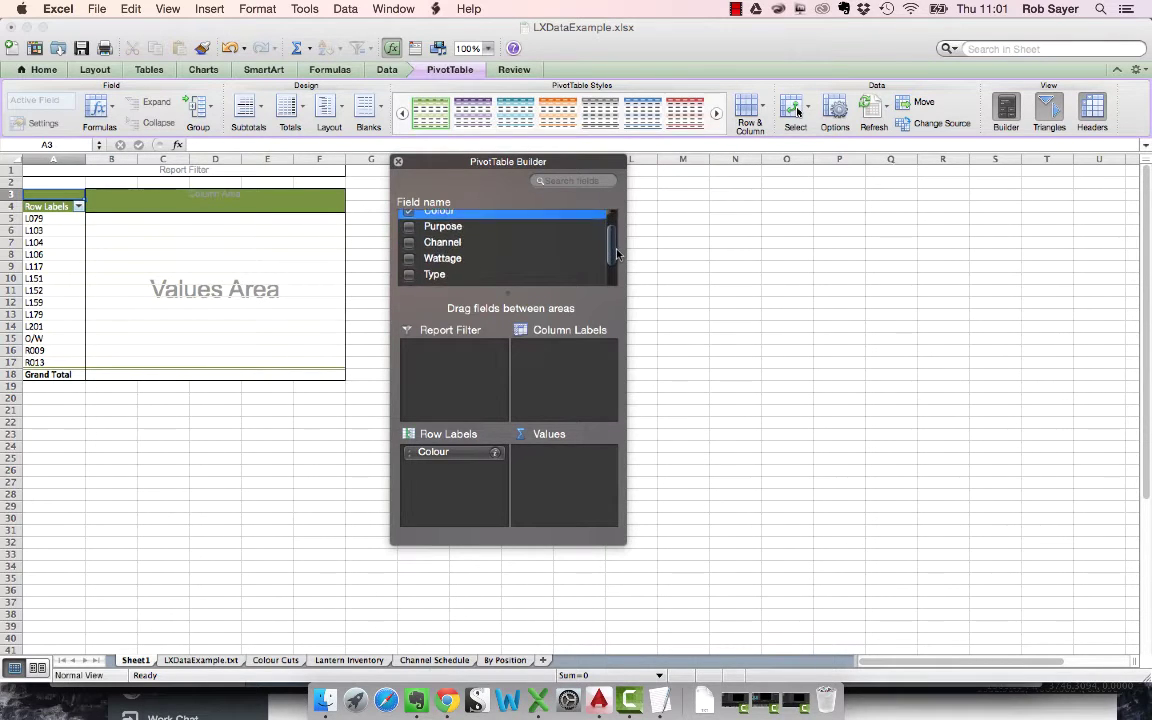
pyautogui.click(409, 254)
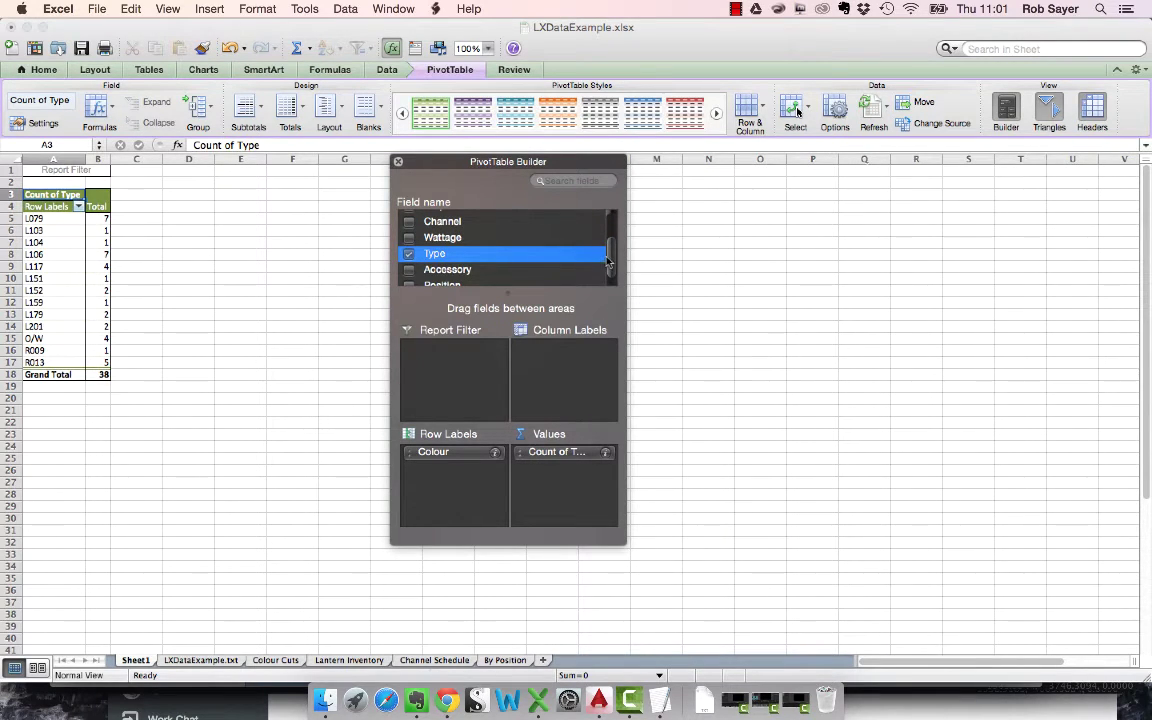
pyautogui.scroll(-1, 608, 259)
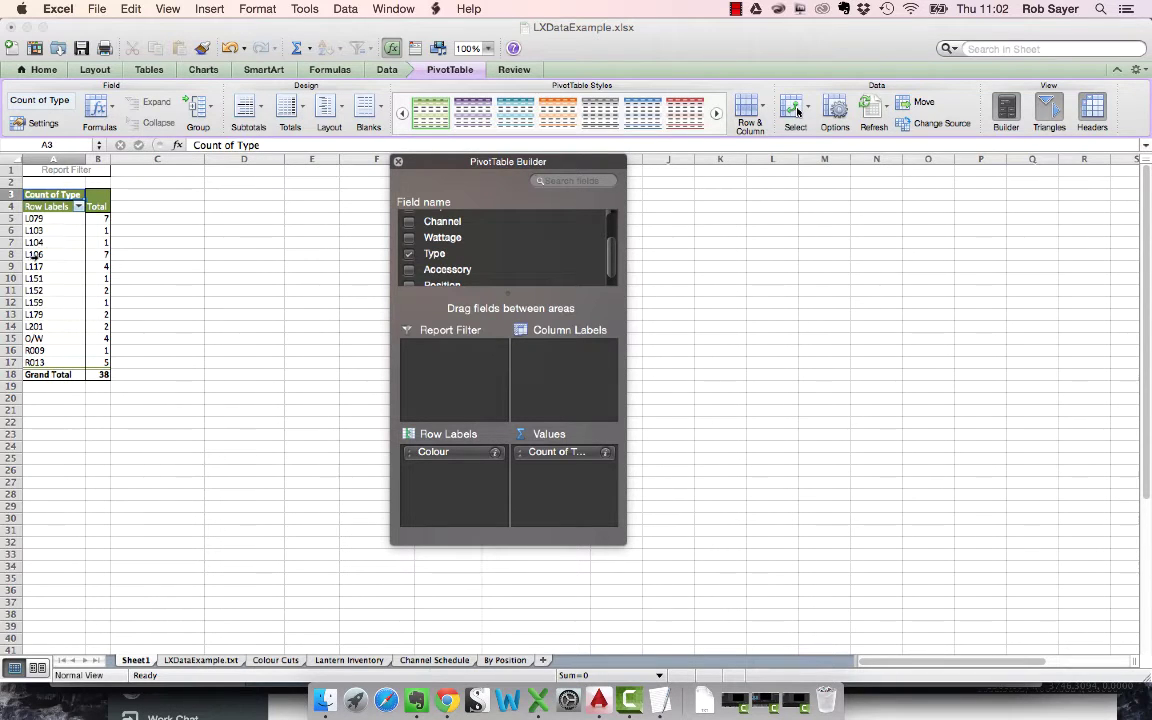
pyautogui.scroll(-1, 475, 266)
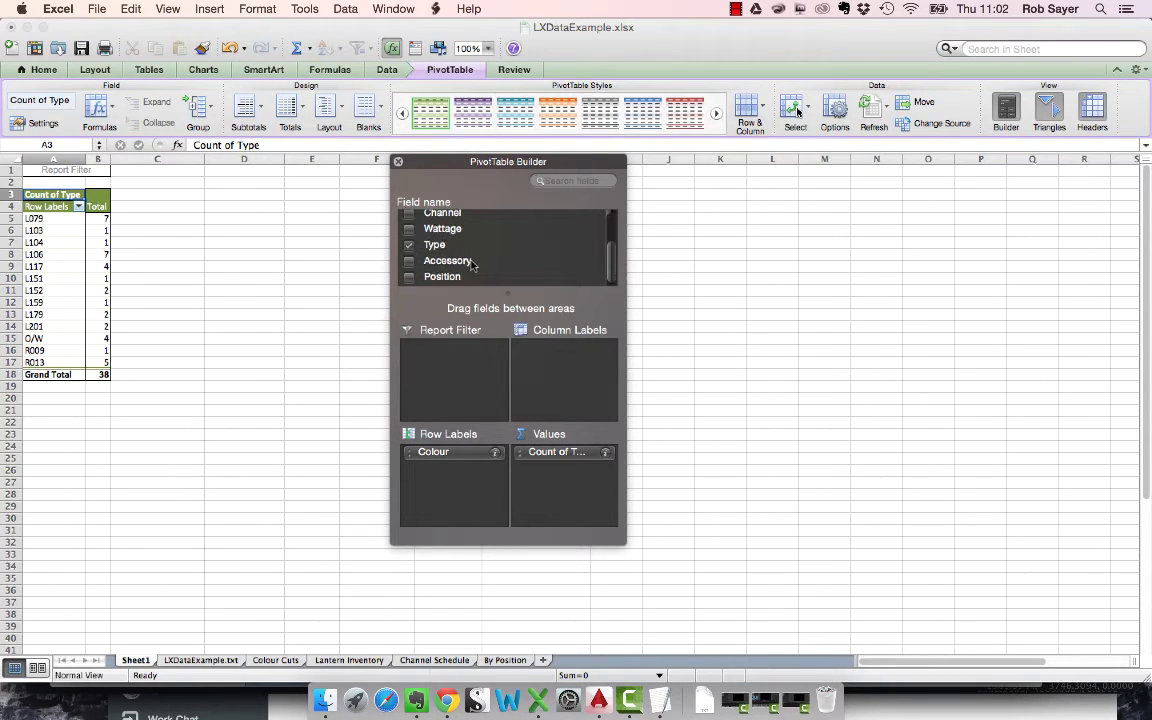
pyautogui.moveTo(442, 246); pyautogui.dragTo(457, 480)
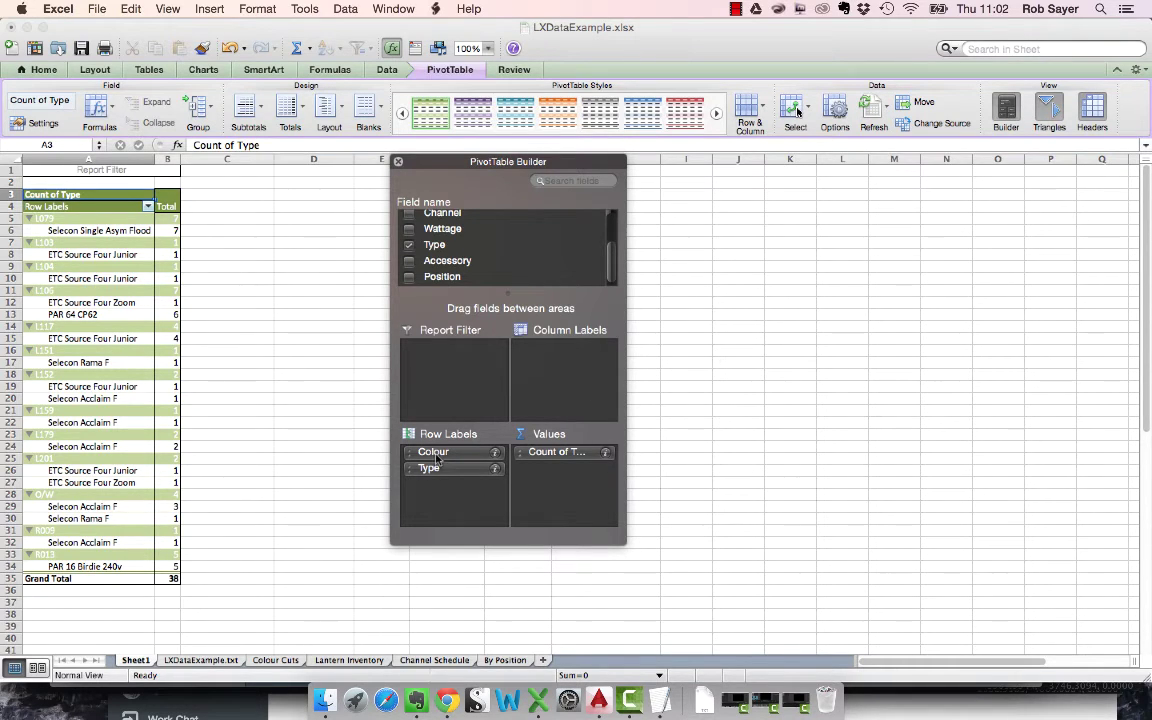
# Move Colour from Row Labels to Column Labels, leaving fixture types down the rows
pyautogui.moveTo(432, 456); pyautogui.dragTo(571, 358)
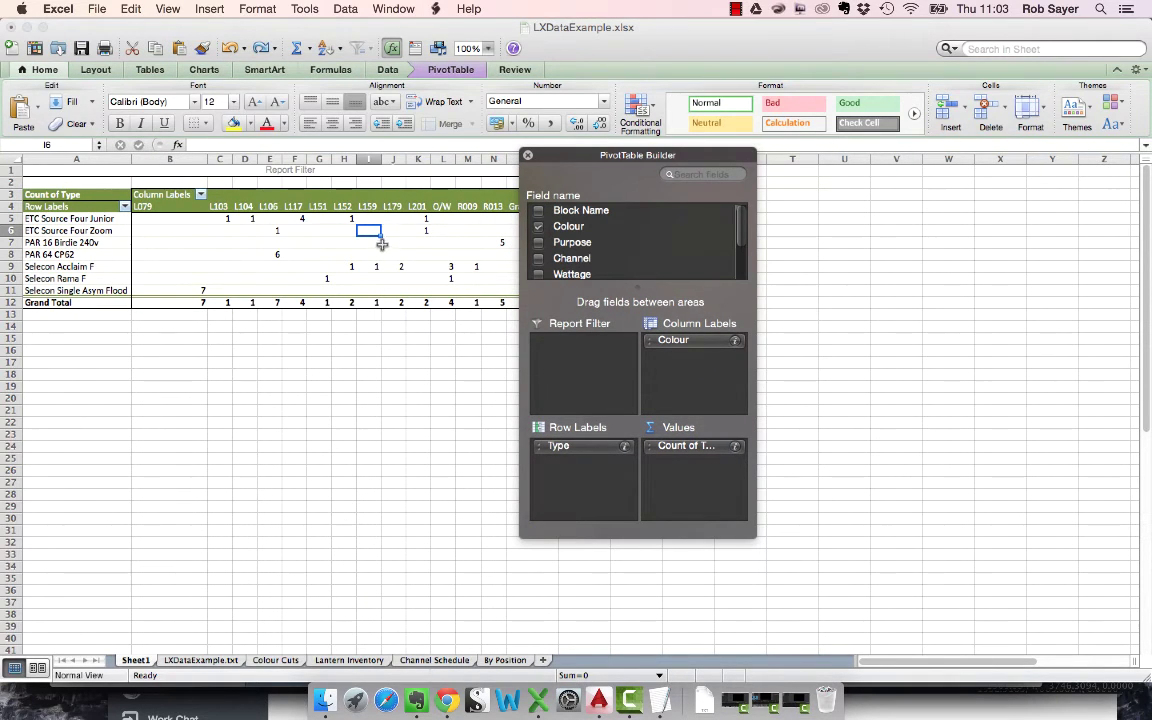
pyautogui.click(693, 346)
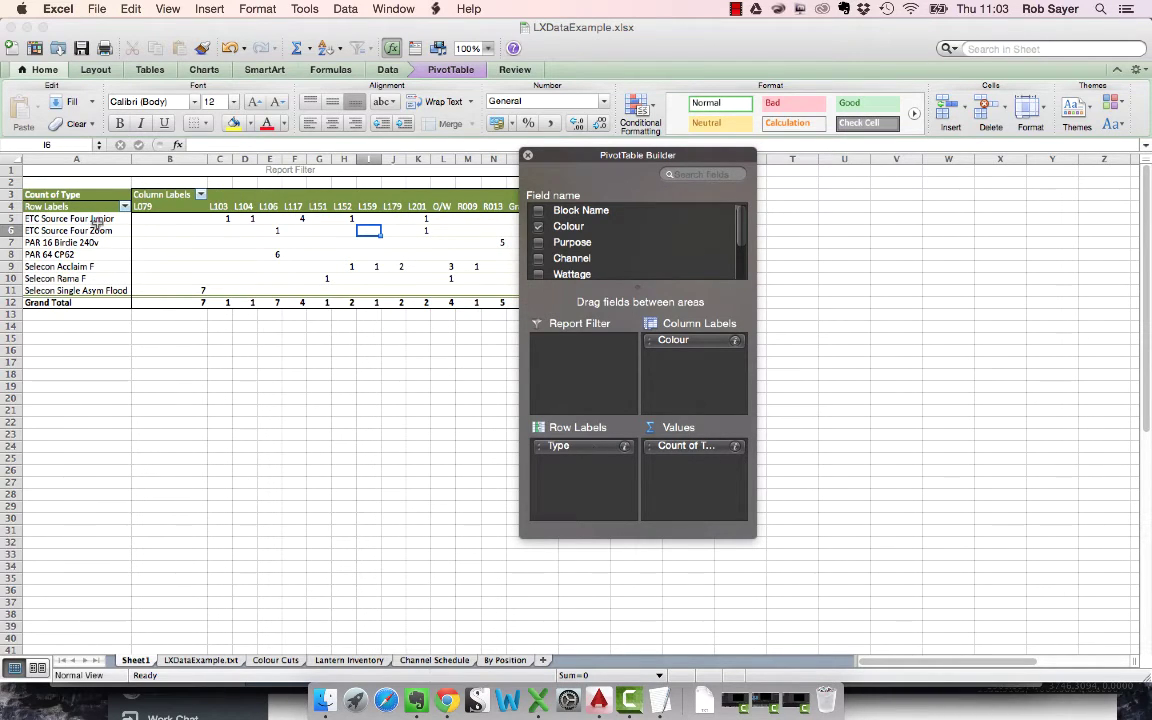
pyautogui.click(704, 452)
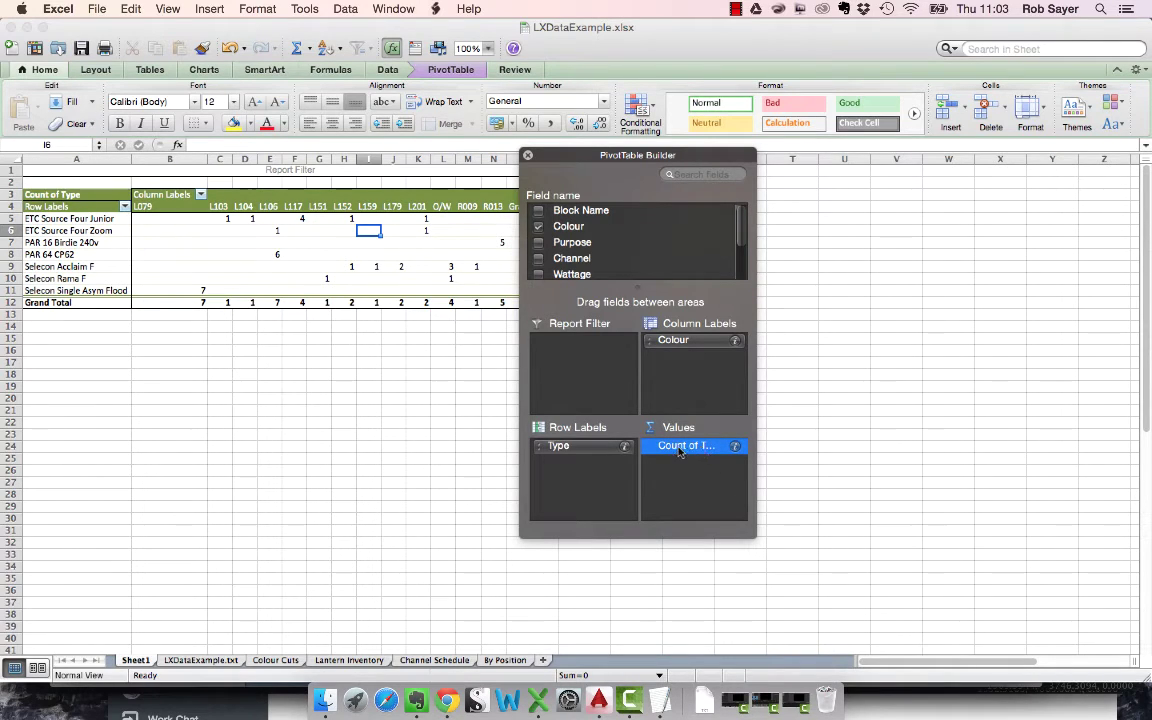
# Replace the Count of Type value with a fresh Type count and narrow column B
pyautogui.moveTo(680, 452); pyautogui.dragTo(818, 442)
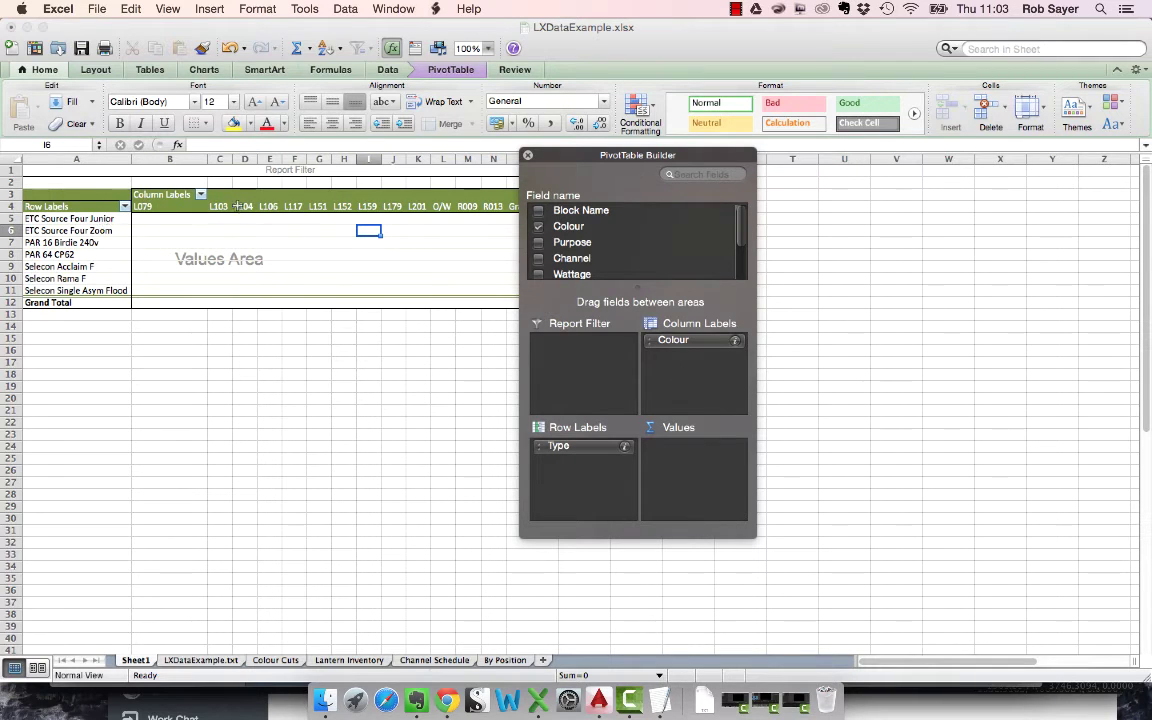
pyautogui.scroll(-3, 741, 238)
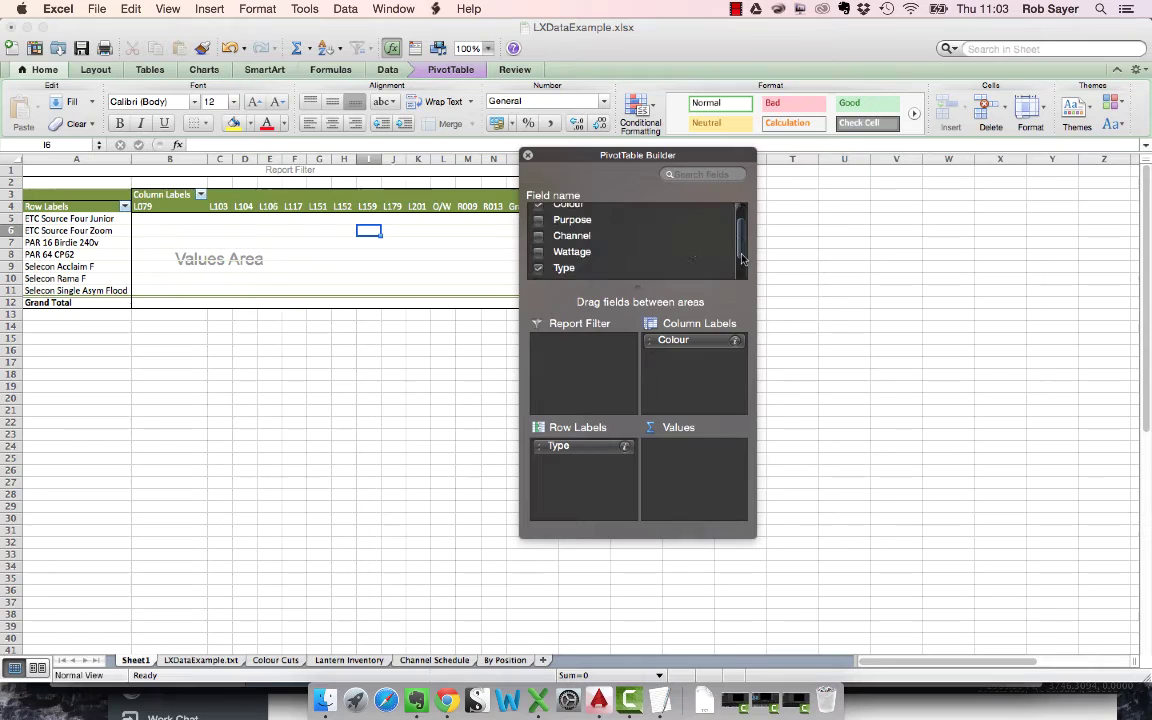
pyautogui.moveTo(563, 247); pyautogui.dragTo(693, 471)
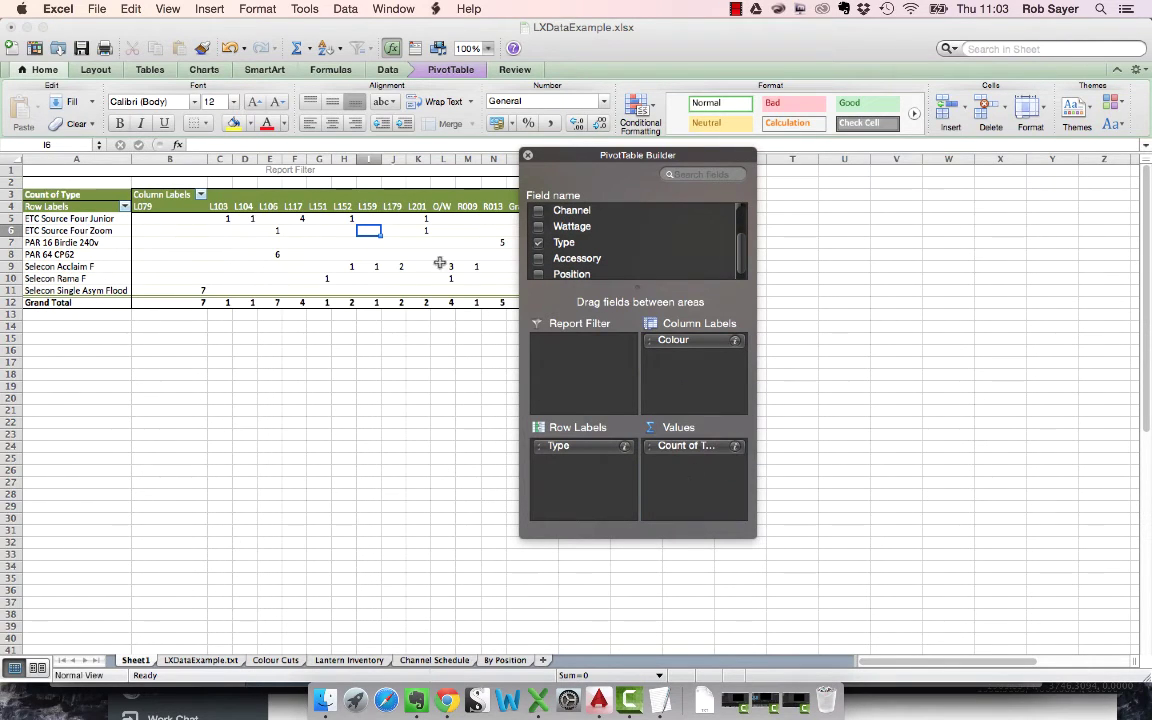
pyautogui.moveTo(557, 157); pyautogui.dragTo(617, 165)
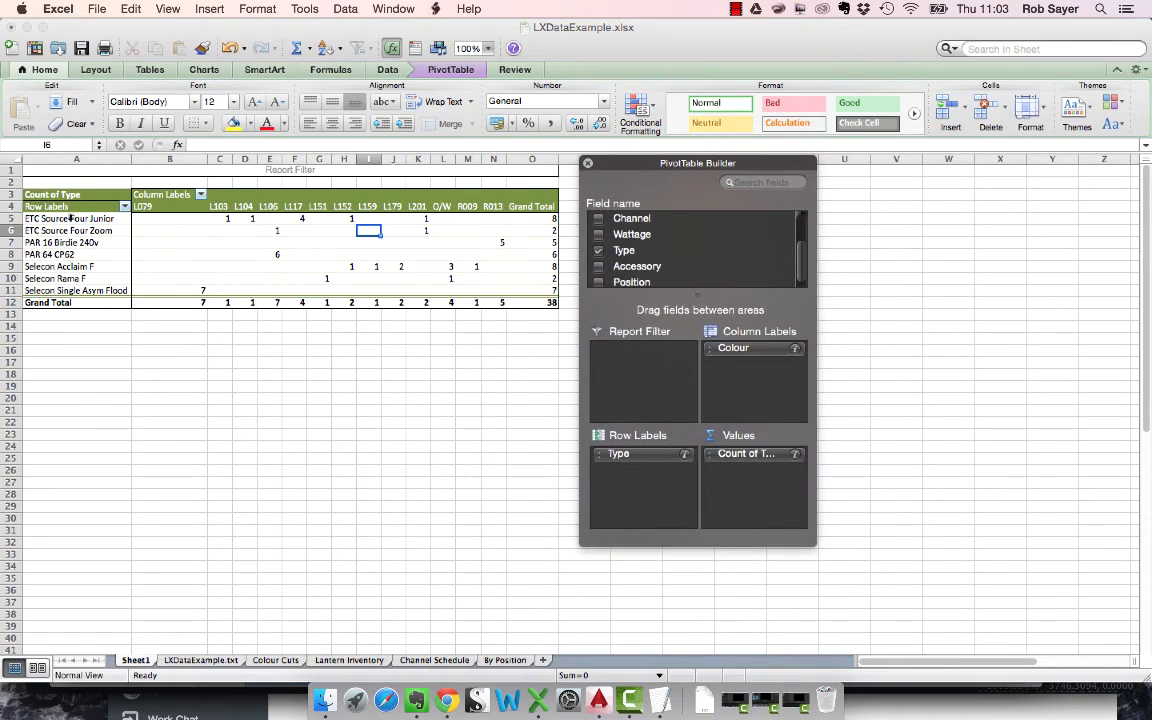
pyautogui.moveTo(204, 162); pyautogui.dragTo(170, 160)
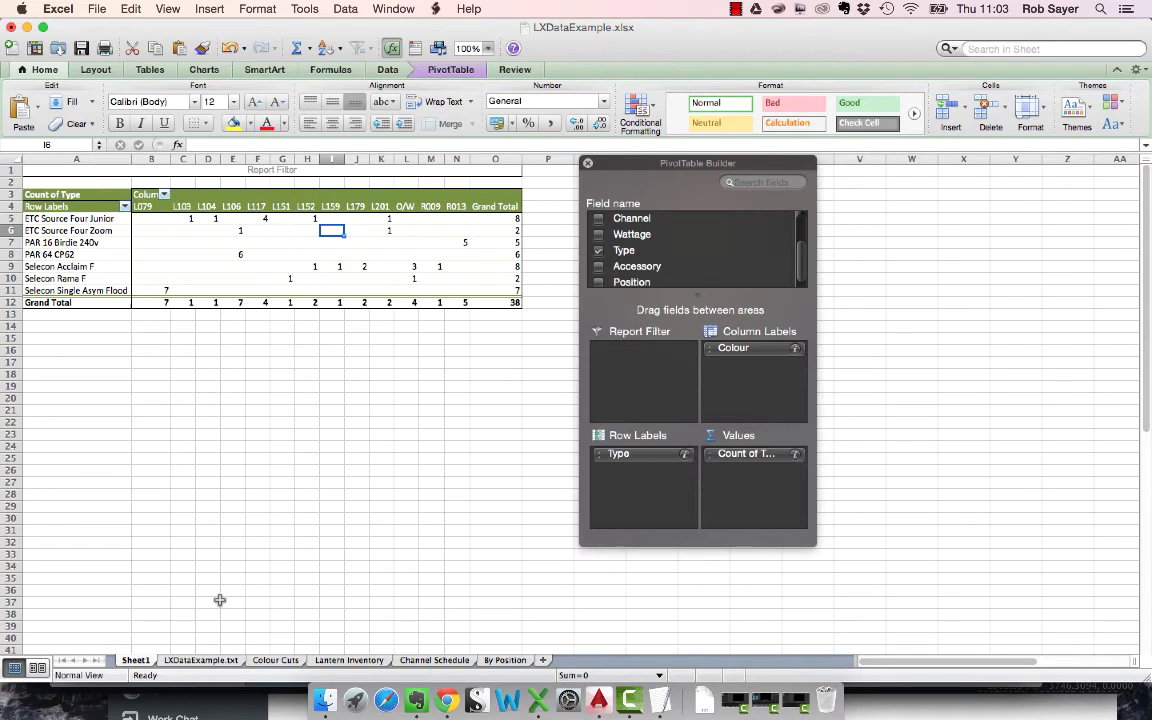
# Check the LXDataExample.txt source data, then close the PivotTable Builder on Sheet1
pyautogui.click(204, 661)
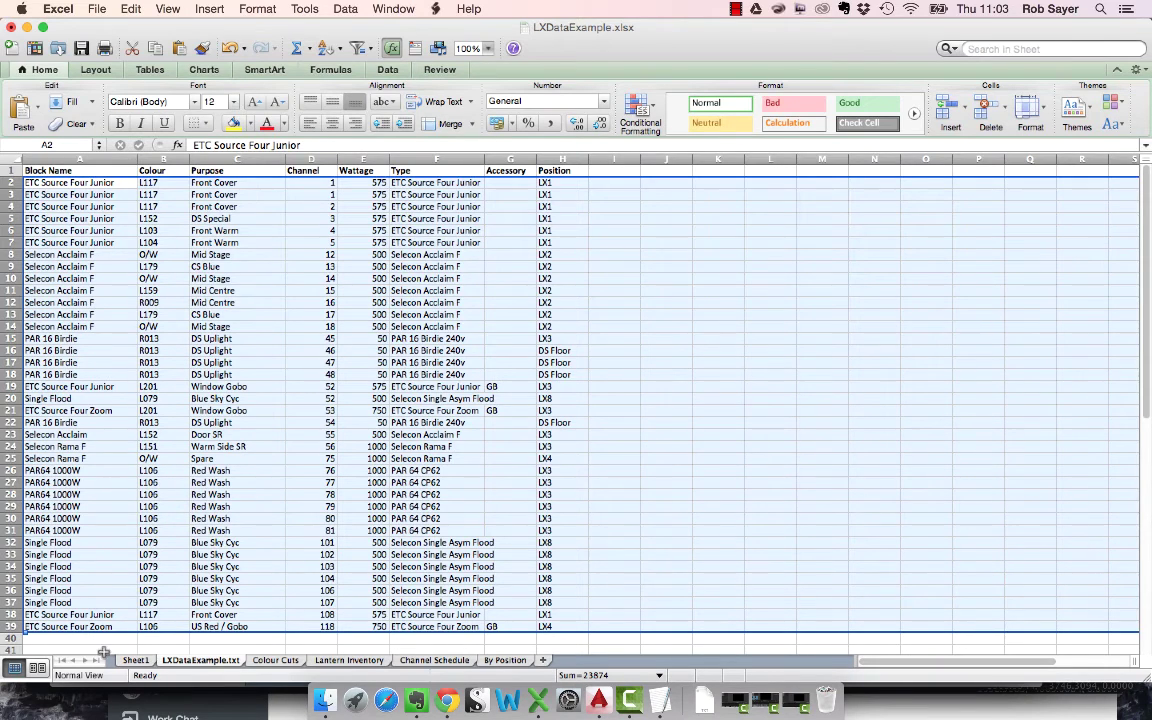
pyautogui.click(135, 660)
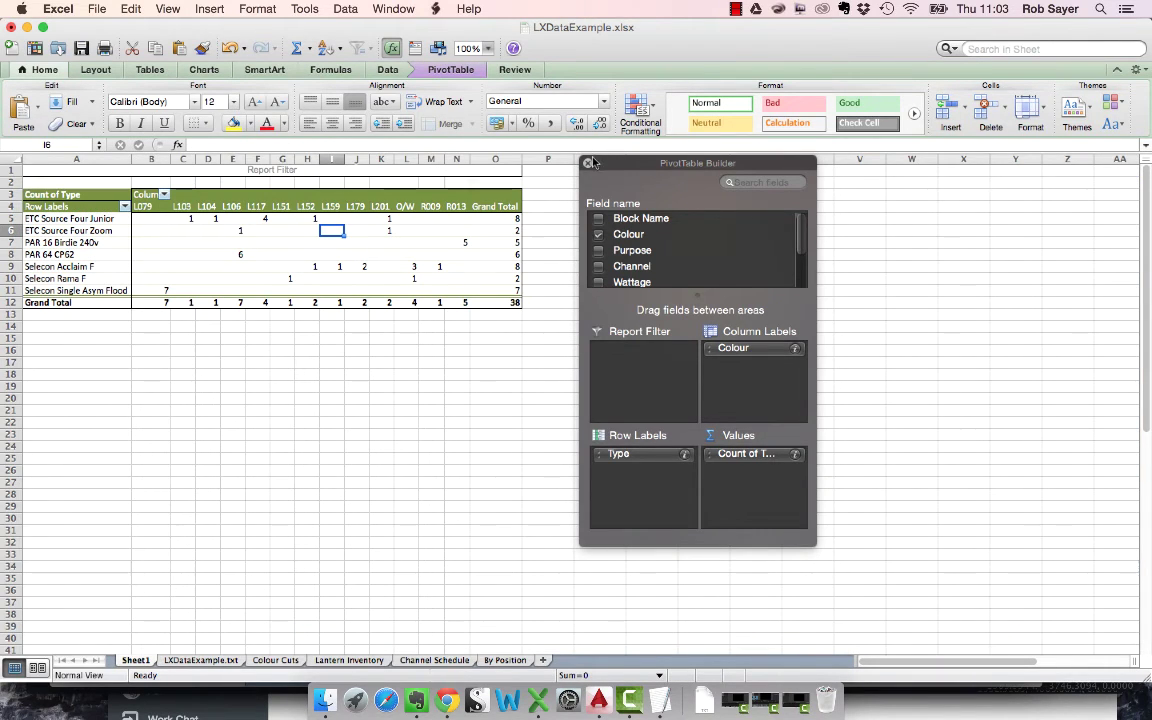
pyautogui.click(589, 162)
pyautogui.click(383, 231)
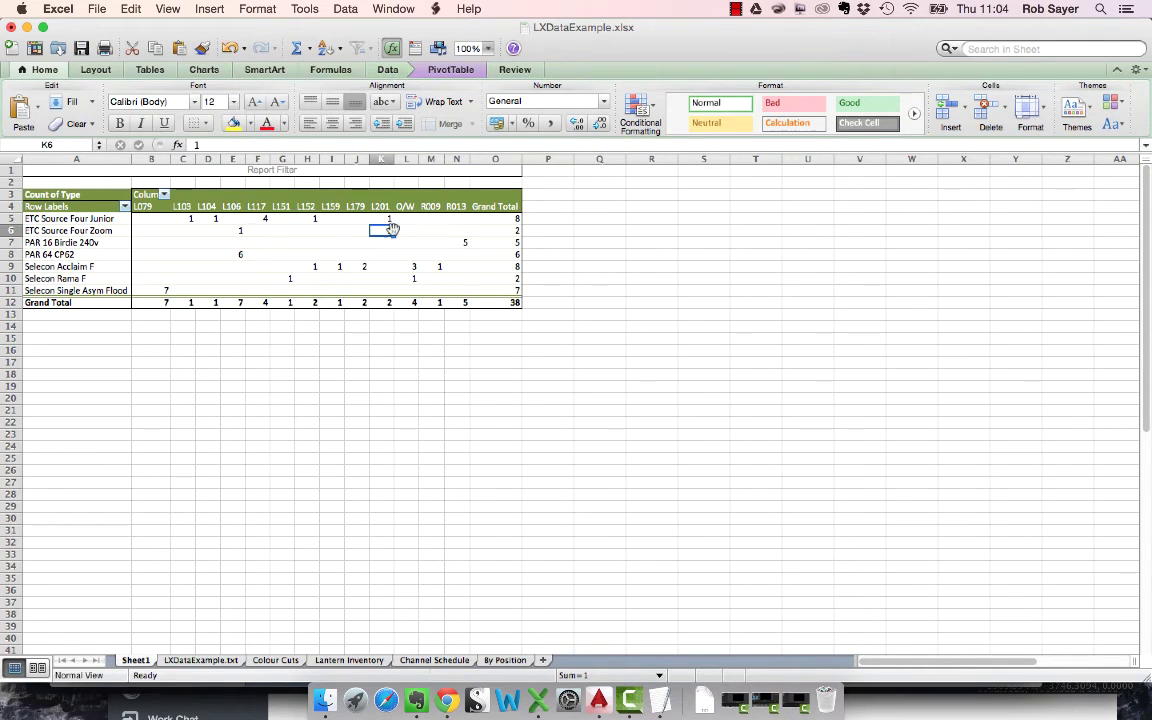
# Refresh all pivot tables from the source data using Refresh All
pyautogui.click(405, 218)
pyautogui.click(390, 70)
pyautogui.click(380, 222)
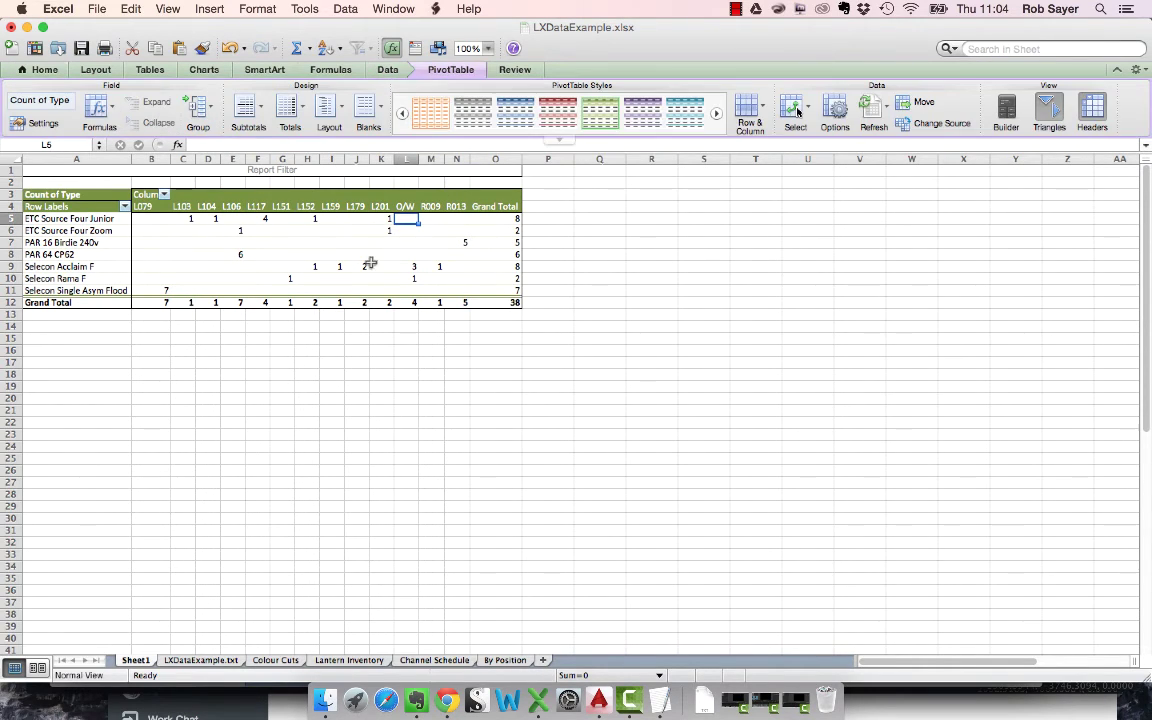
pyautogui.click(310, 218)
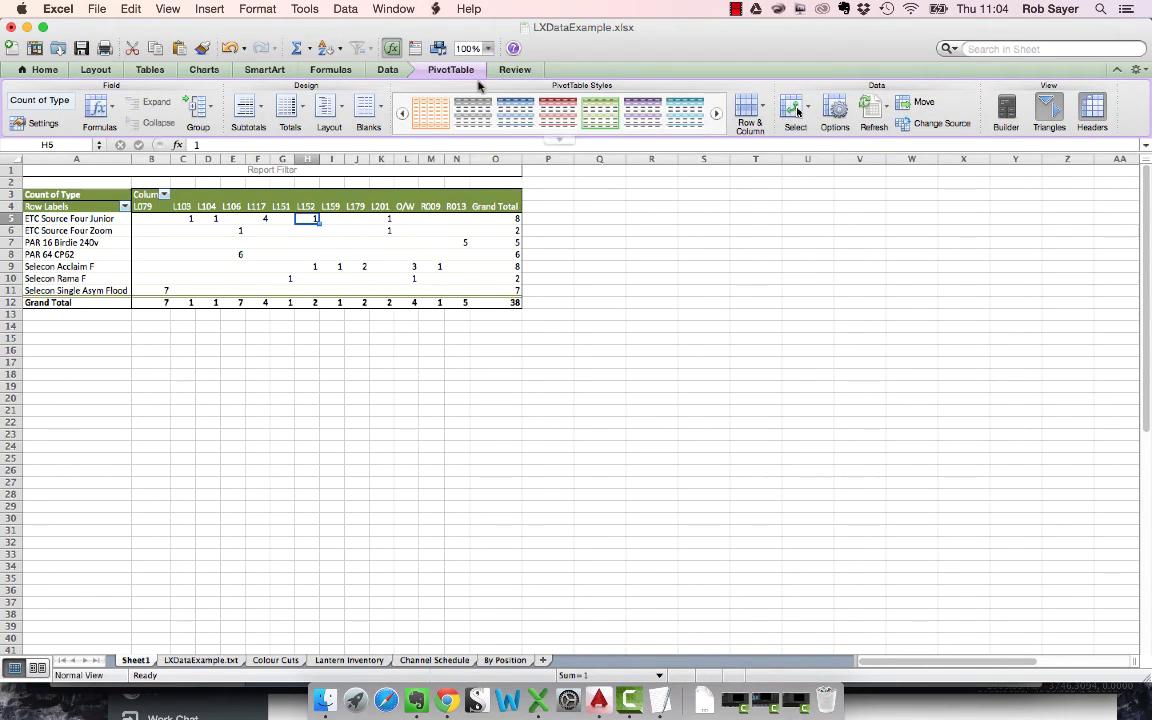
pyautogui.click(888, 110)
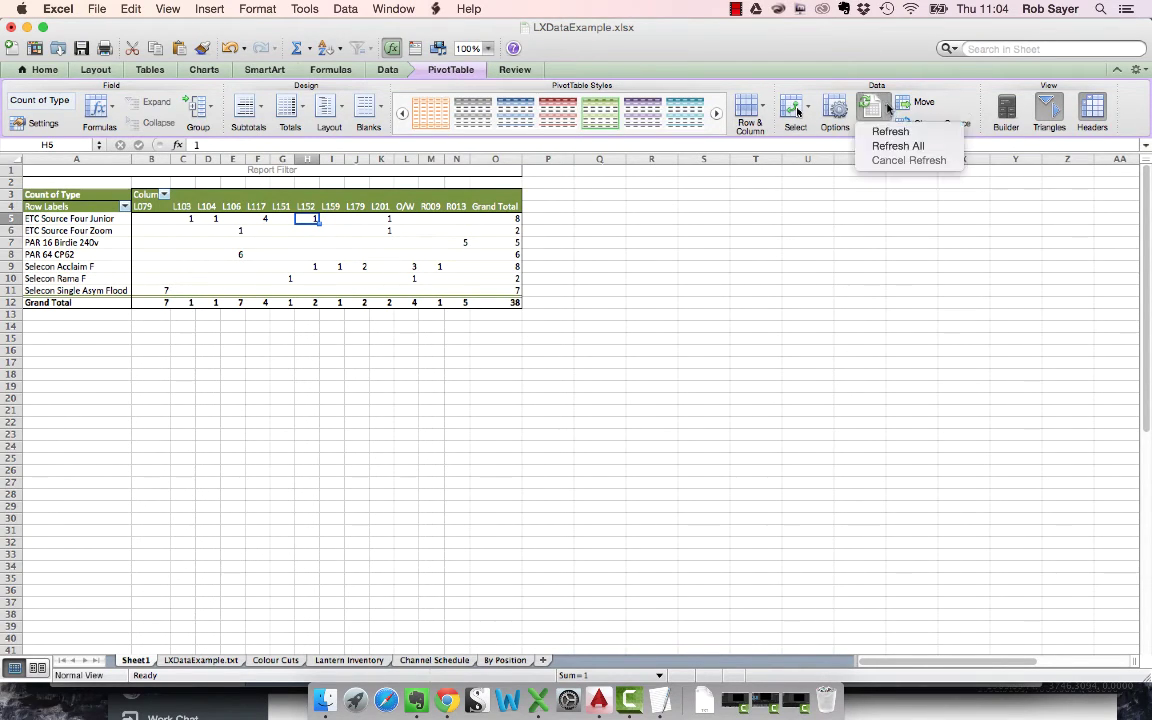
pyautogui.click(893, 145)
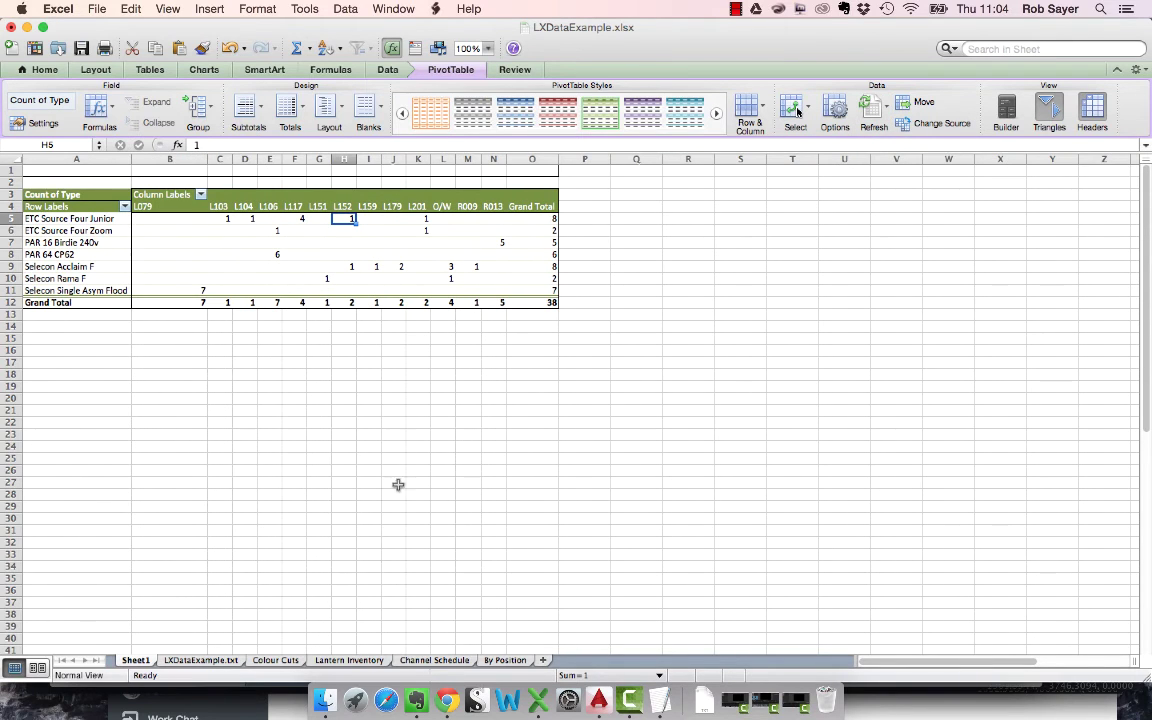
# Check channel 52 in cell D19 of LXDataExample.txt, then return to the pivot table
pyautogui.click(204, 662)
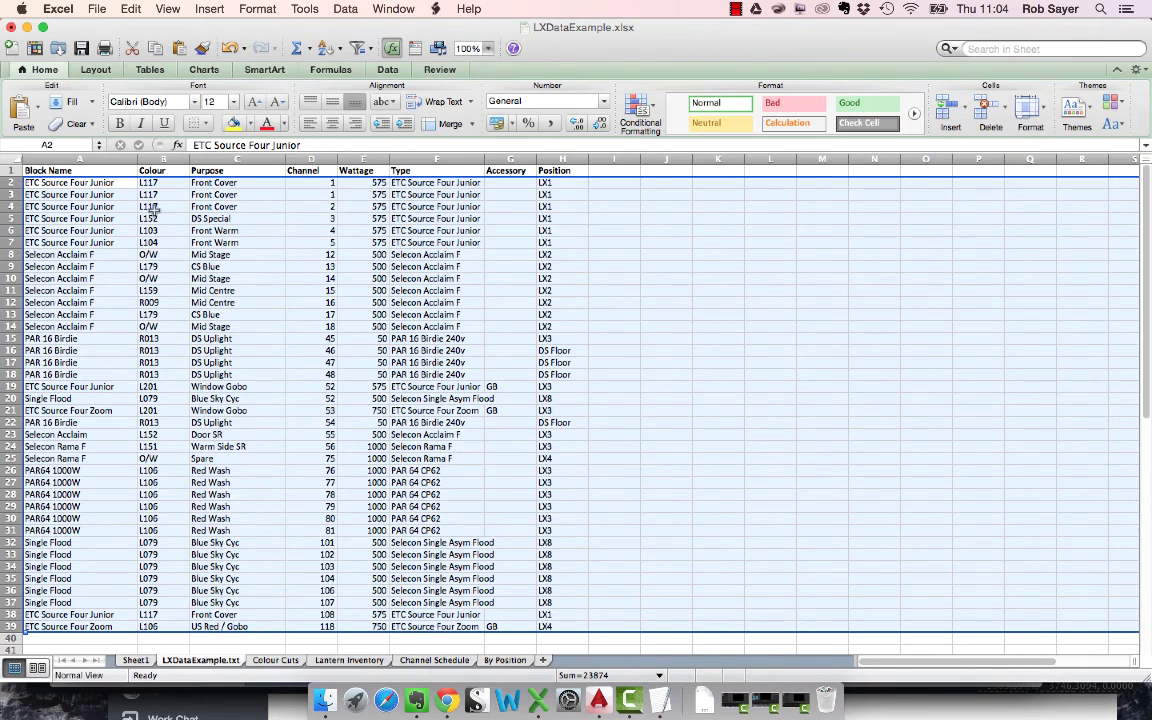
pyautogui.click(135, 661)
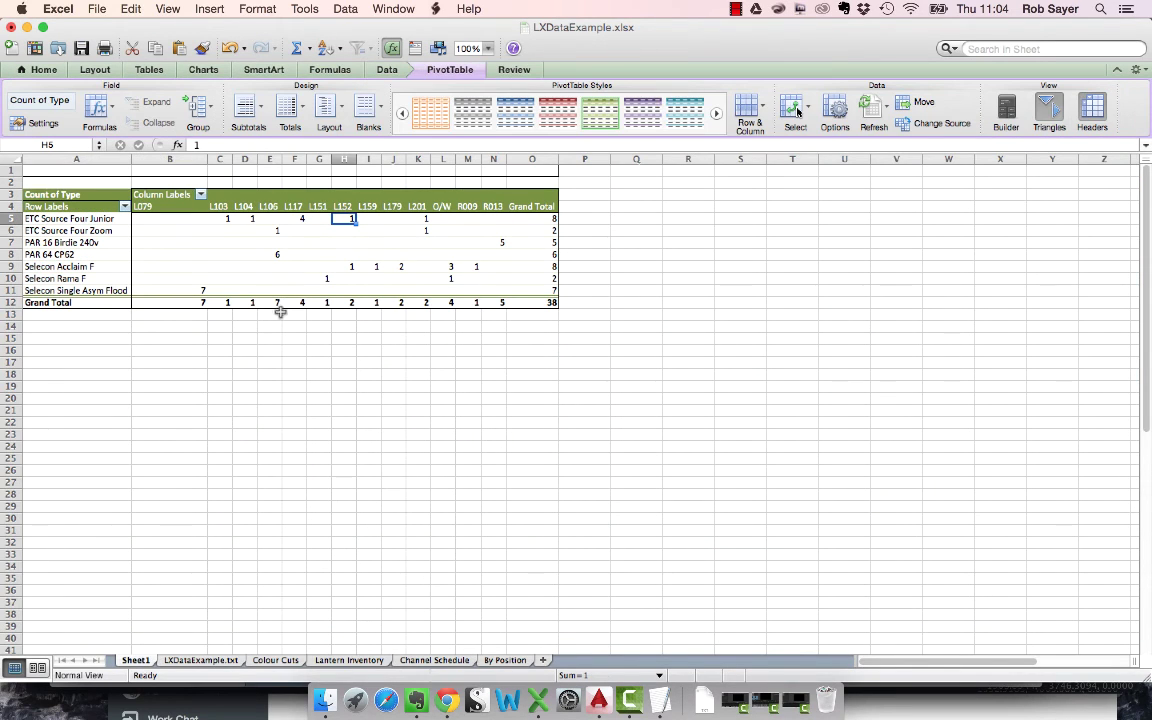
pyautogui.click(204, 662)
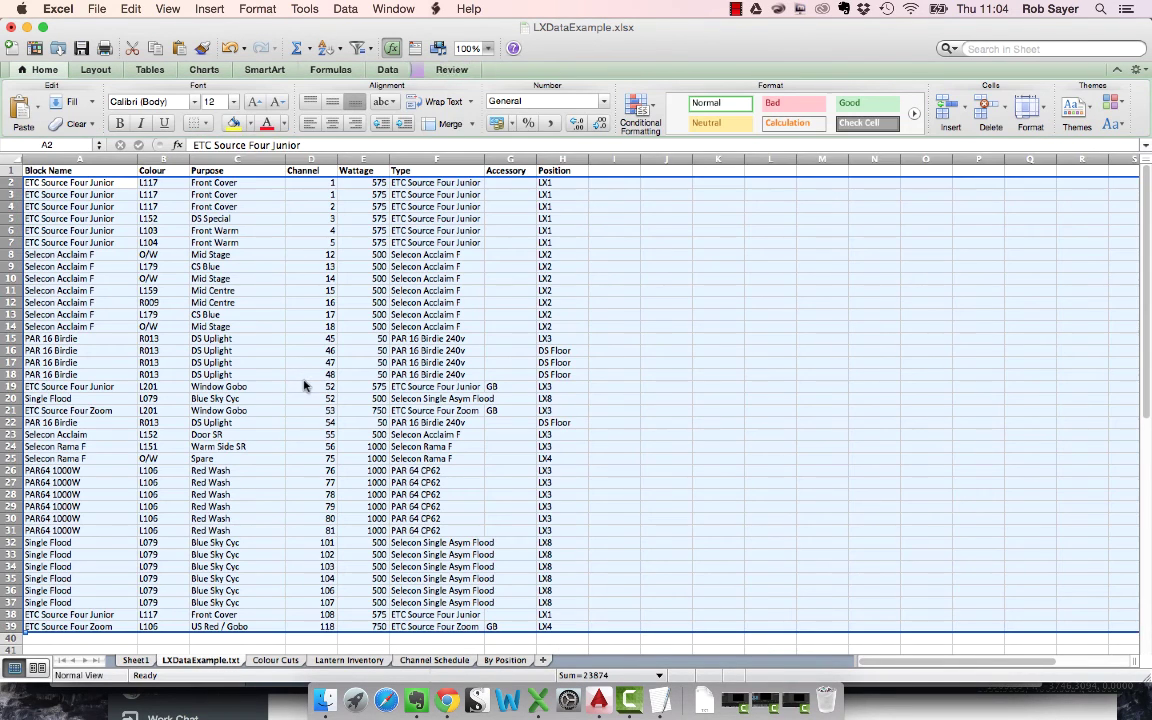
pyautogui.click(305, 386)
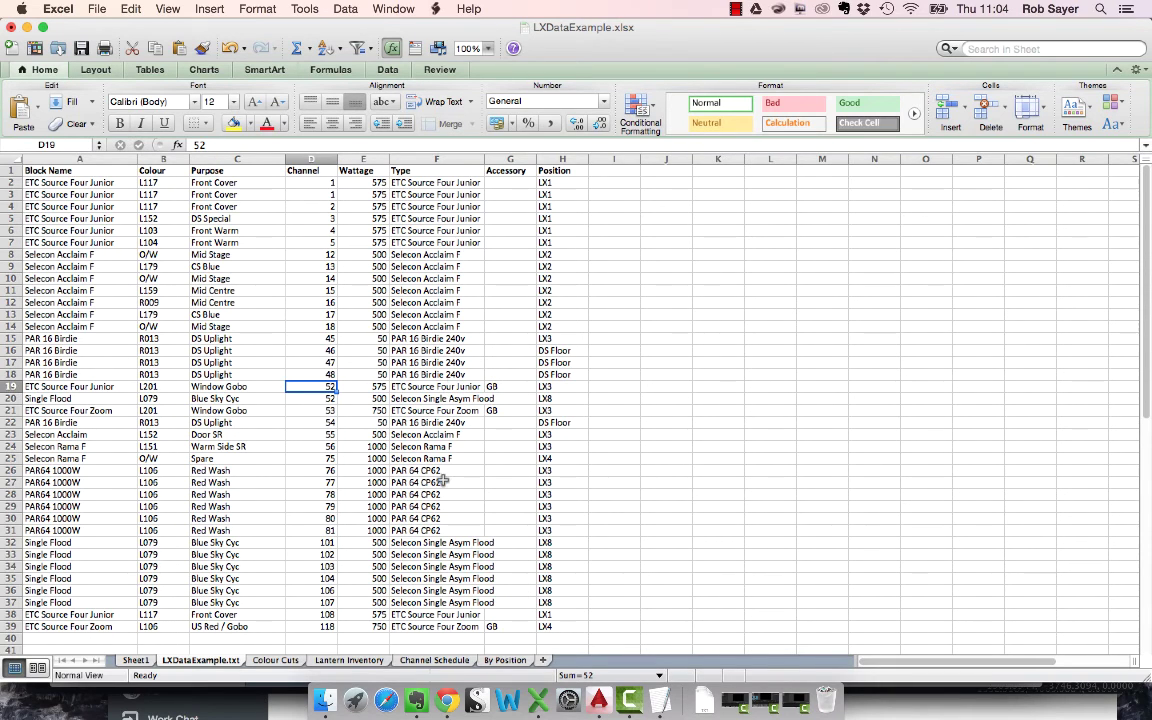
pyautogui.click(135, 660)
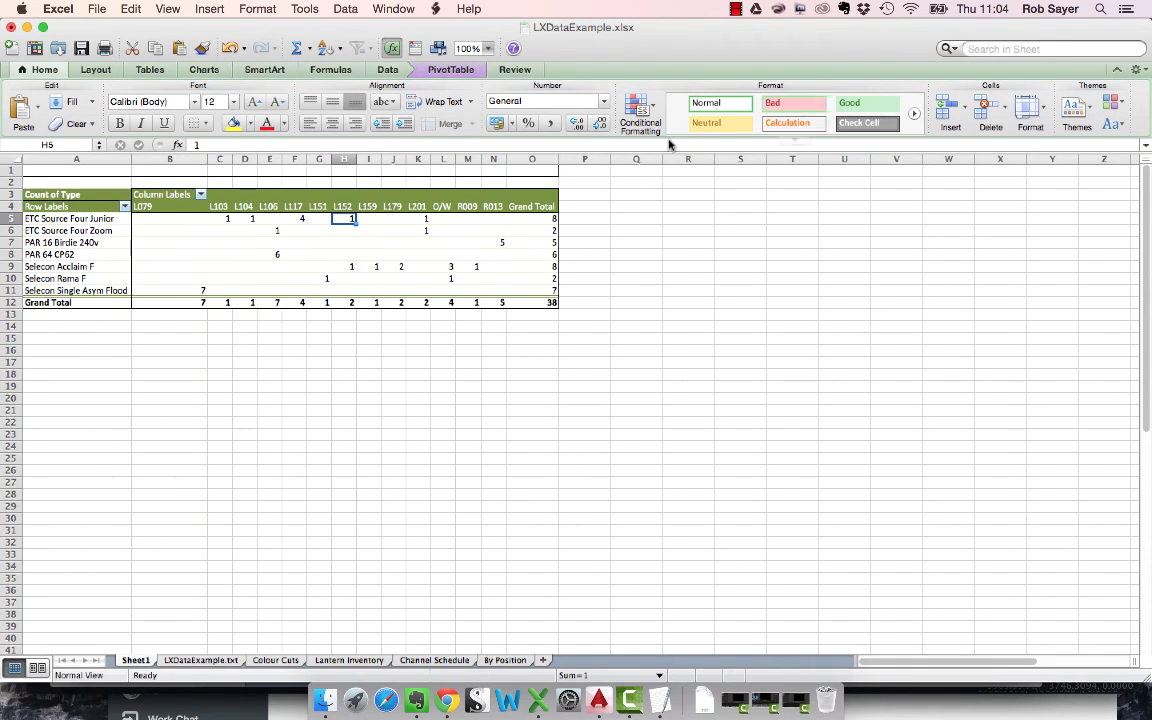
pyautogui.click(420, 218)
pyautogui.click(472, 70)
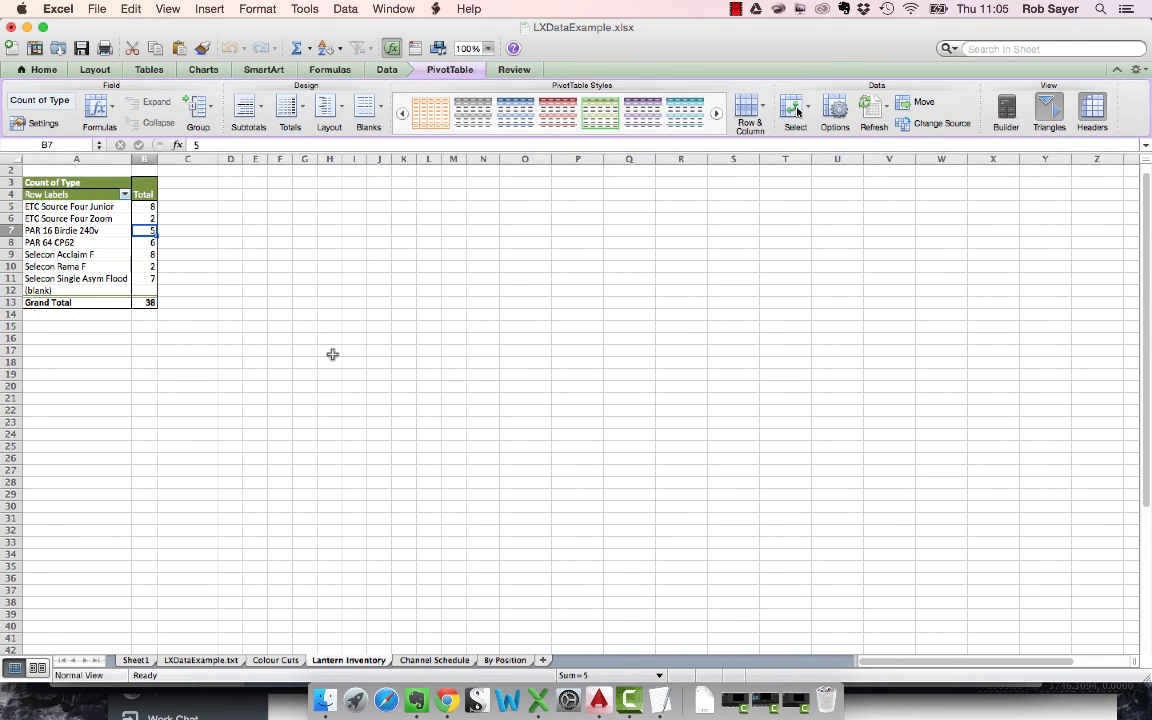
# Look over the By Position pivot, then return to the 38-fixture LXDataExample.txt list
pyautogui.click(508, 661)
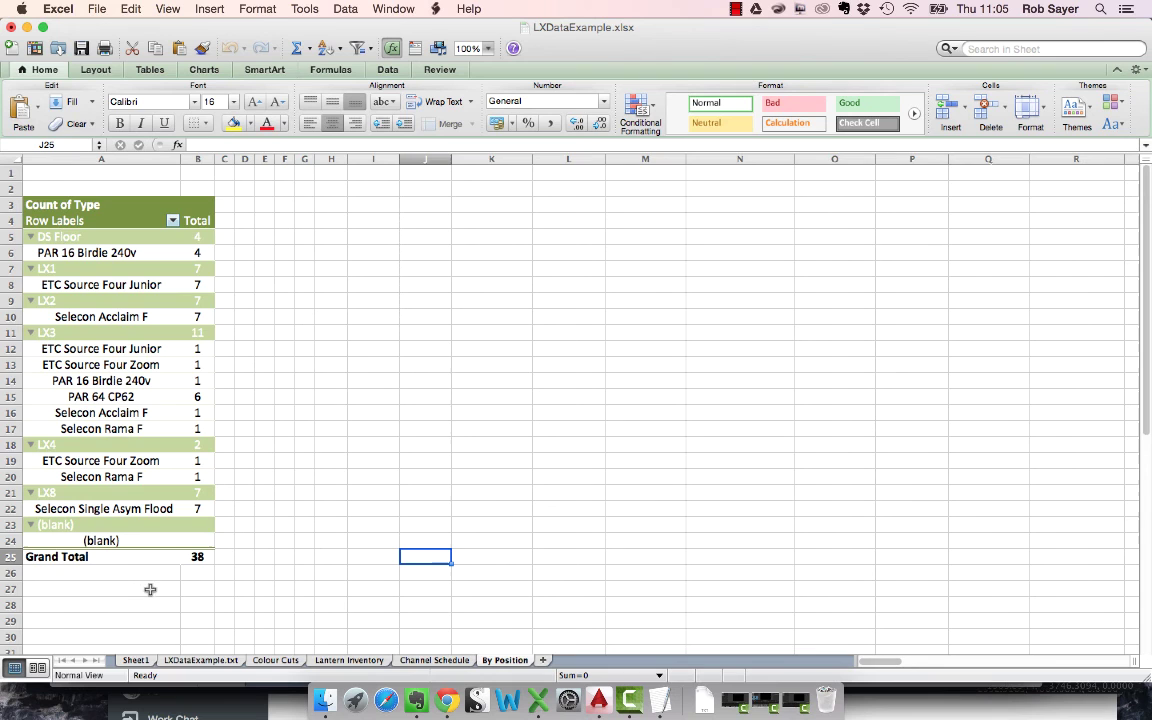
pyautogui.click(180, 660)
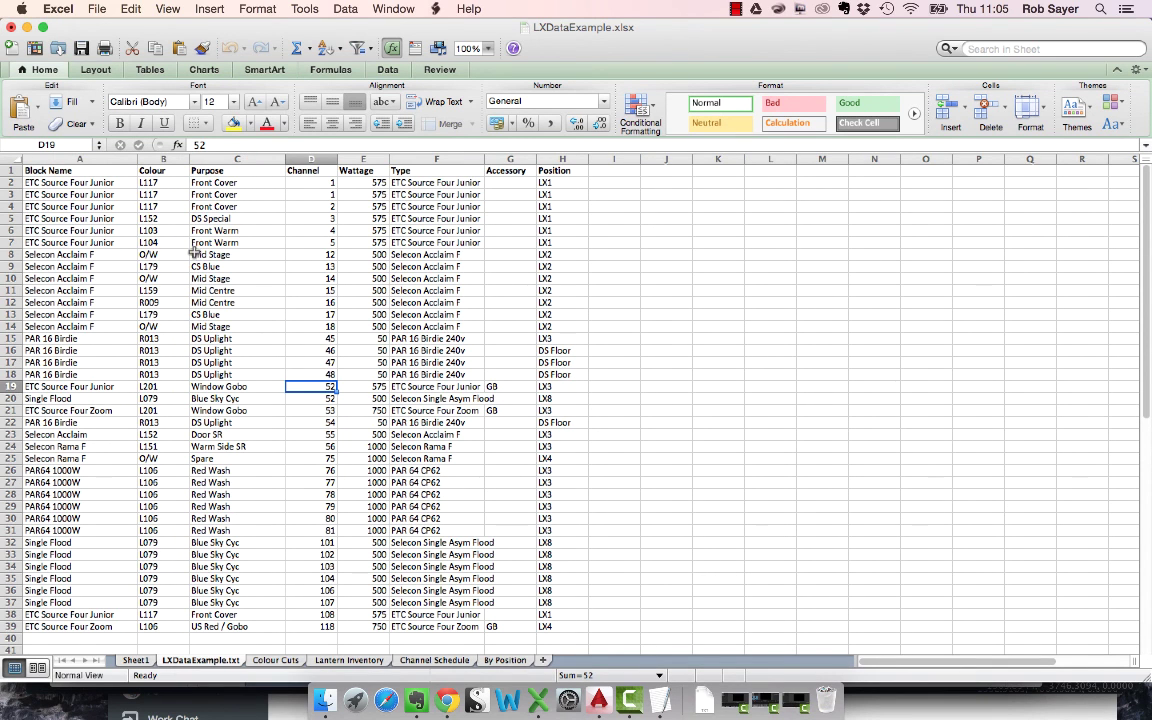